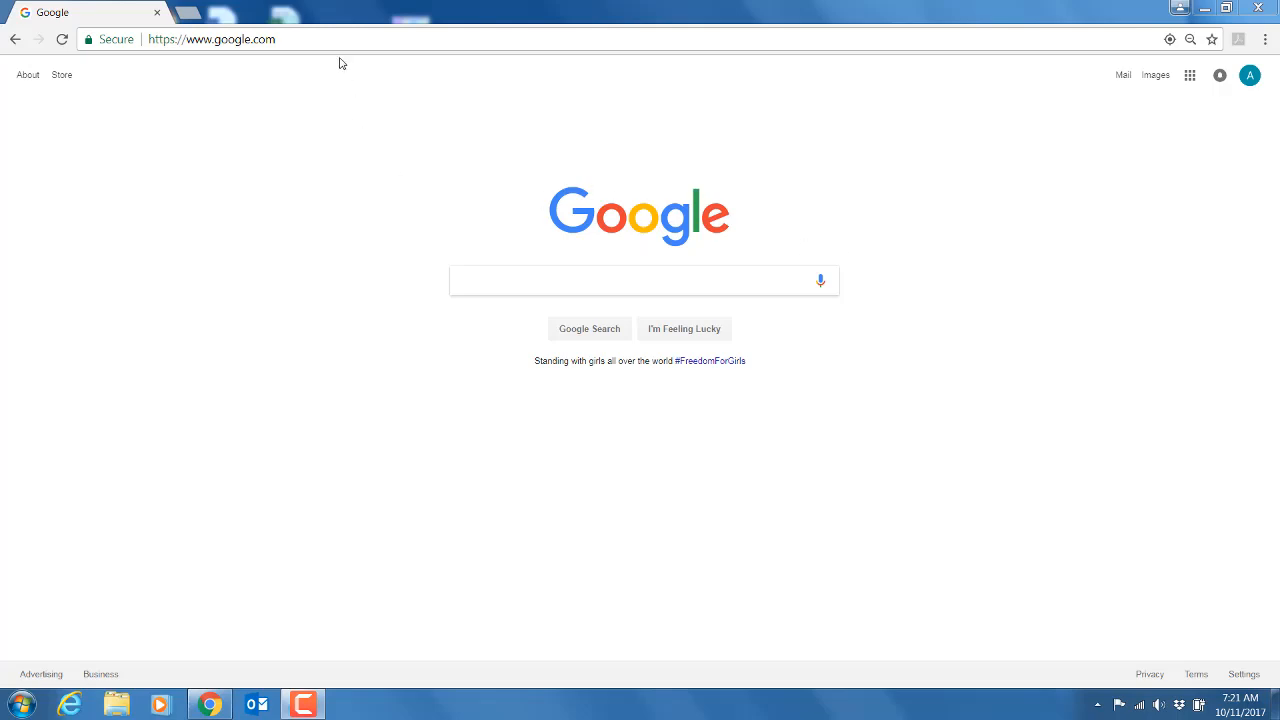
click(350, 40)
text(ww)
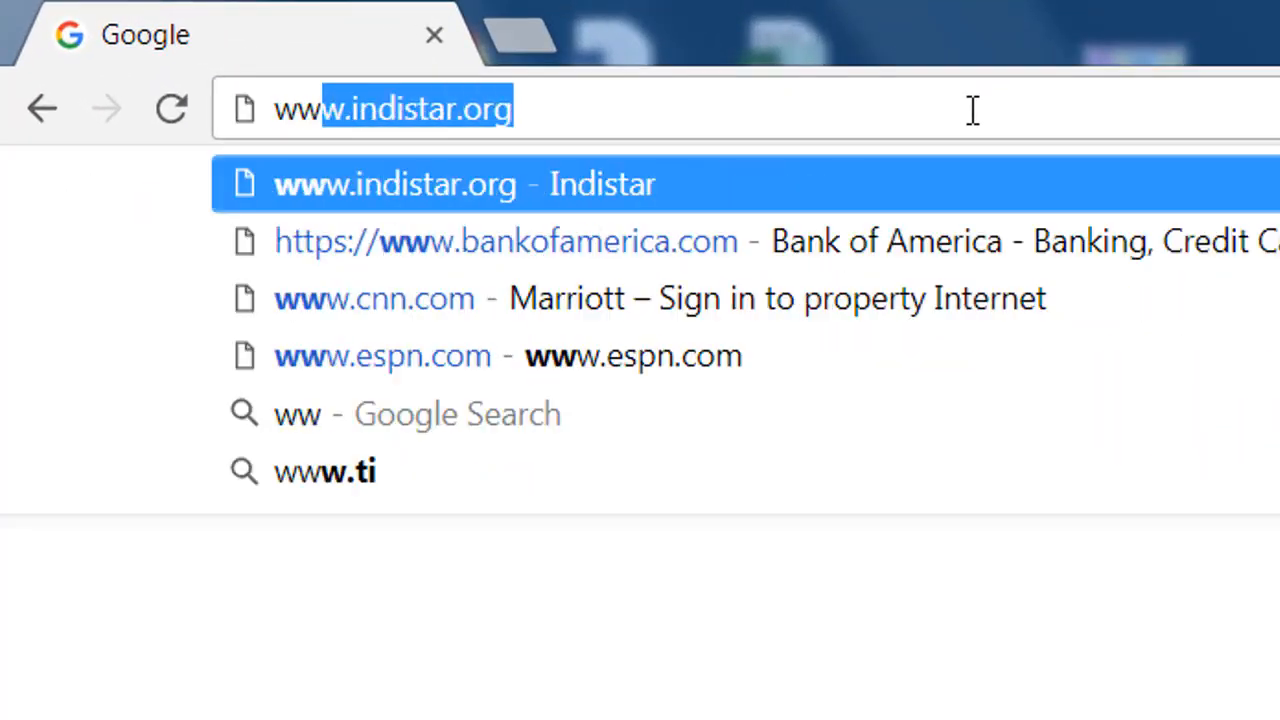
text(w.indist)
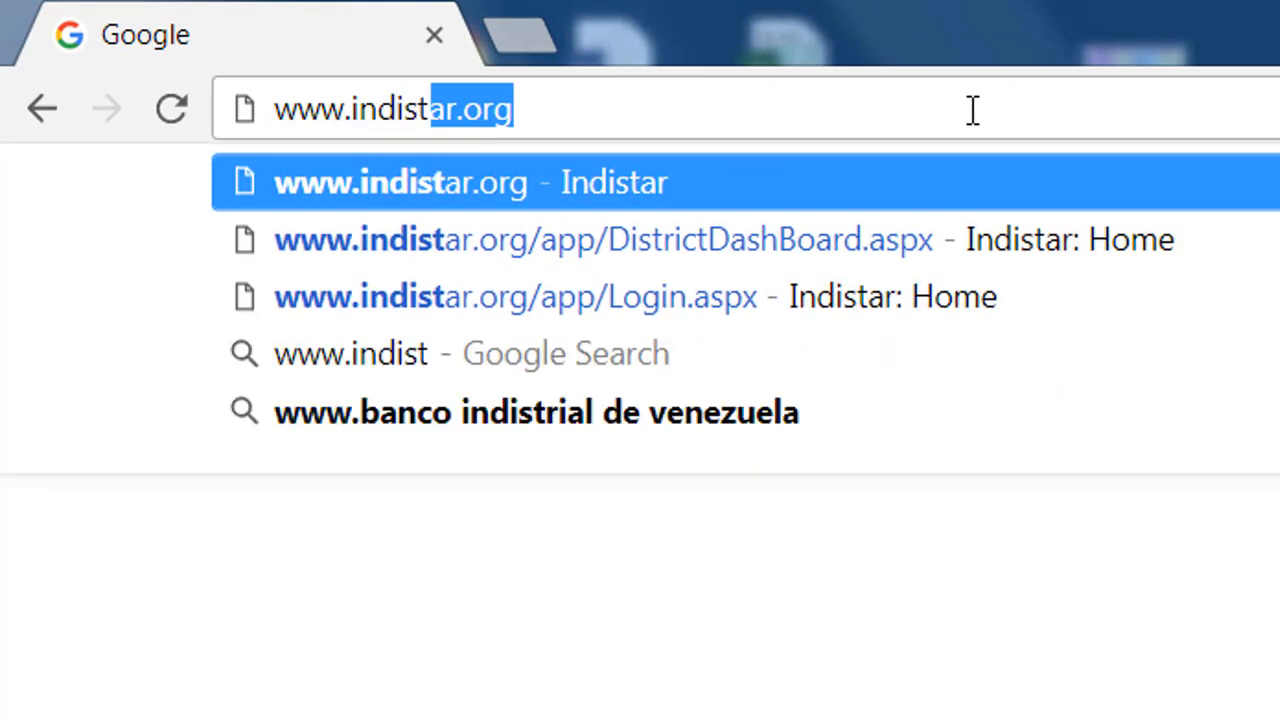
text(ar.org)
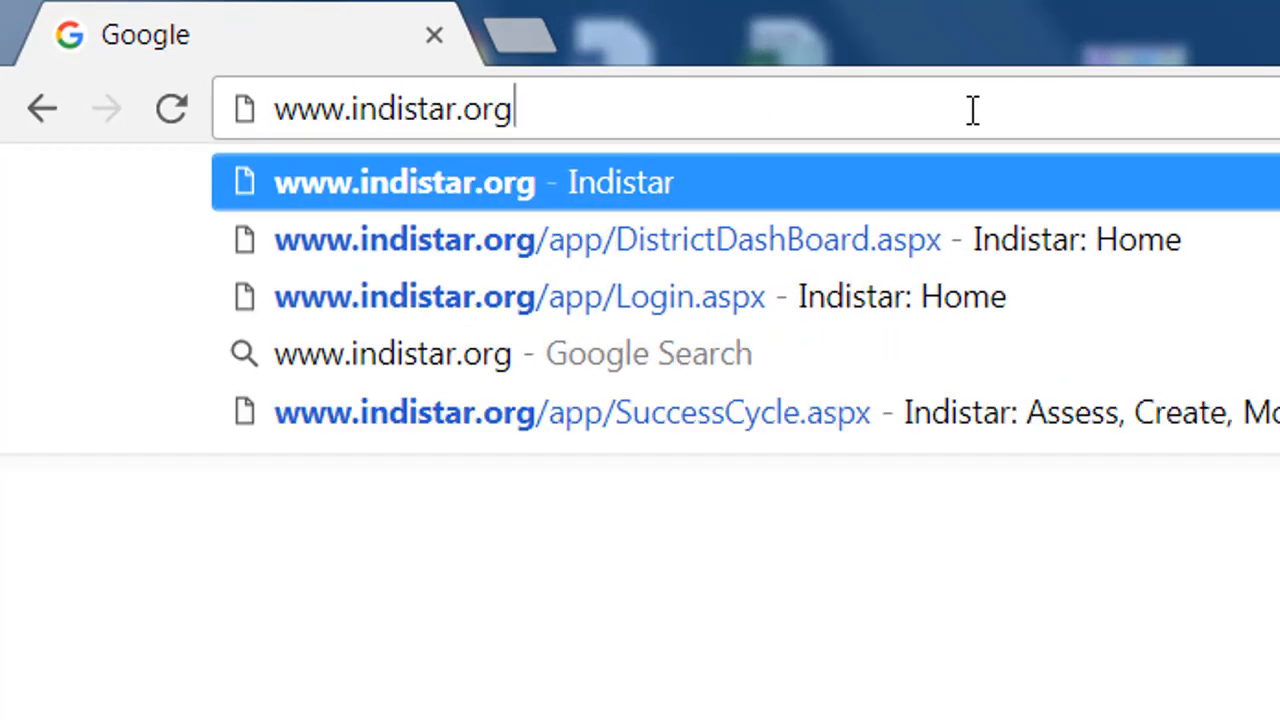
key(Return)
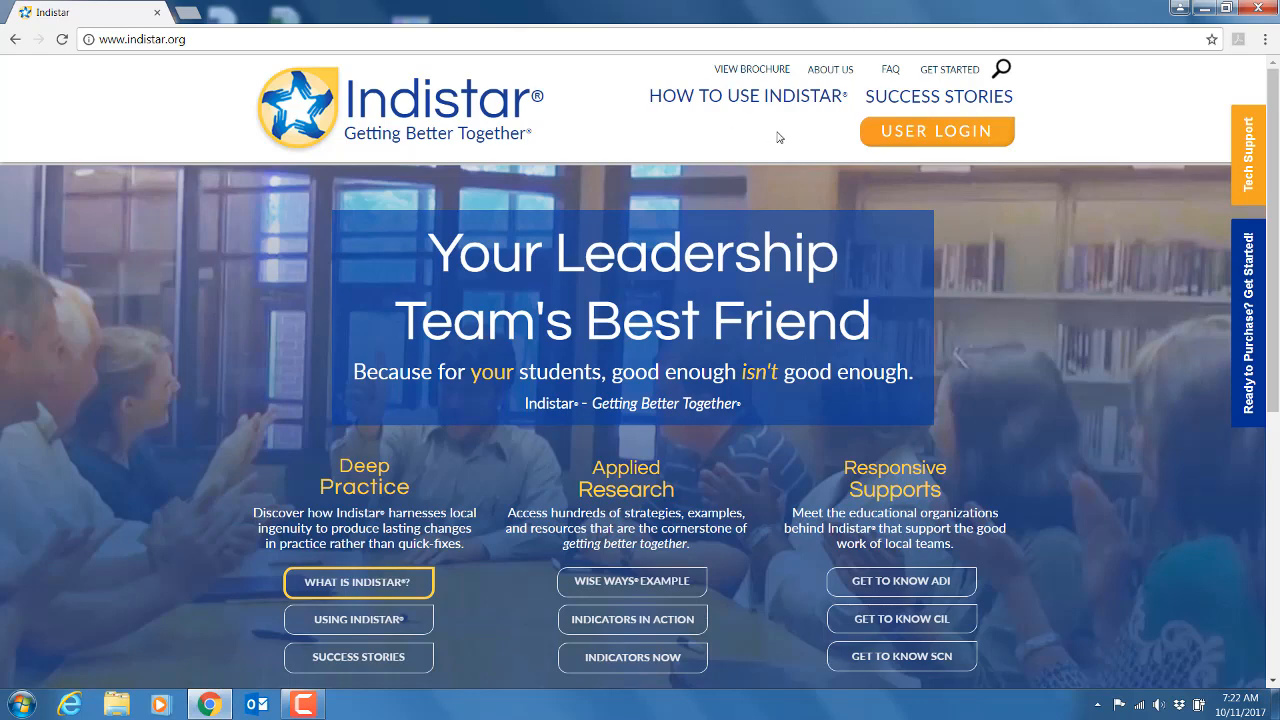
Log in to the school's Indistar account with its username and password
click(944, 143)
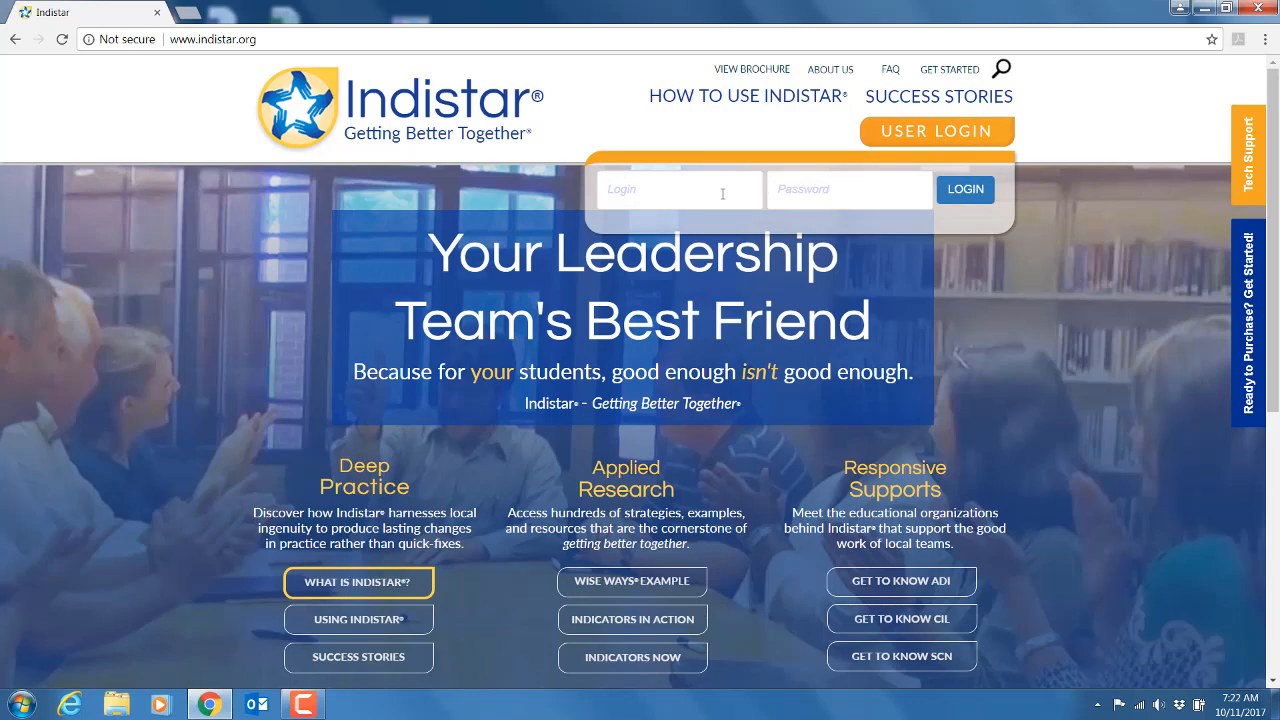
click(722, 193)
text(ncschool2)
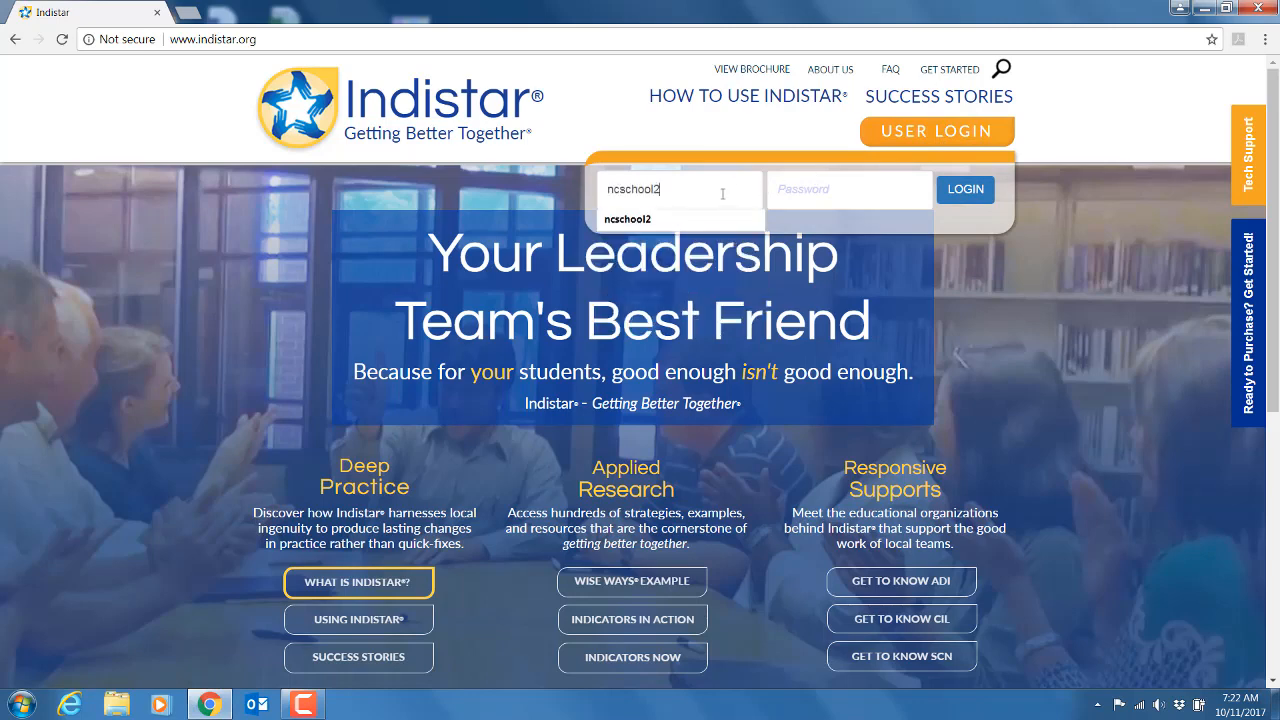
key(Tab)
text(********)
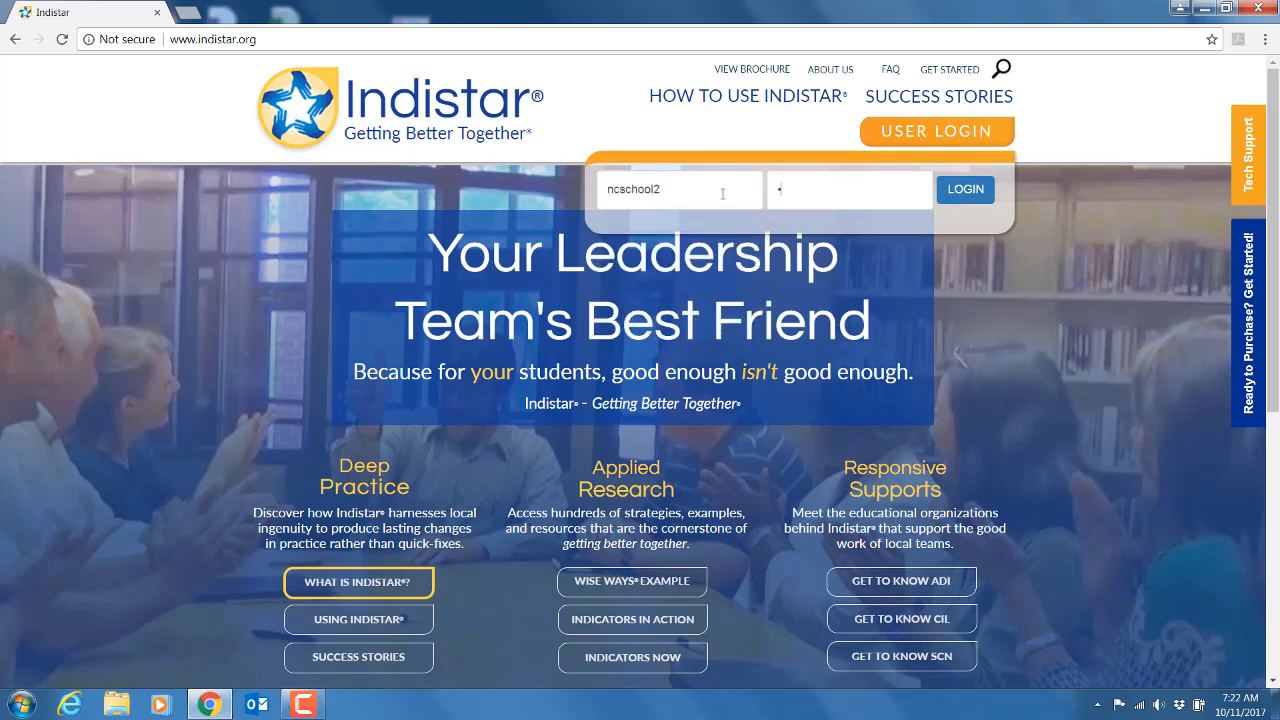
text(*)
click(966, 190)
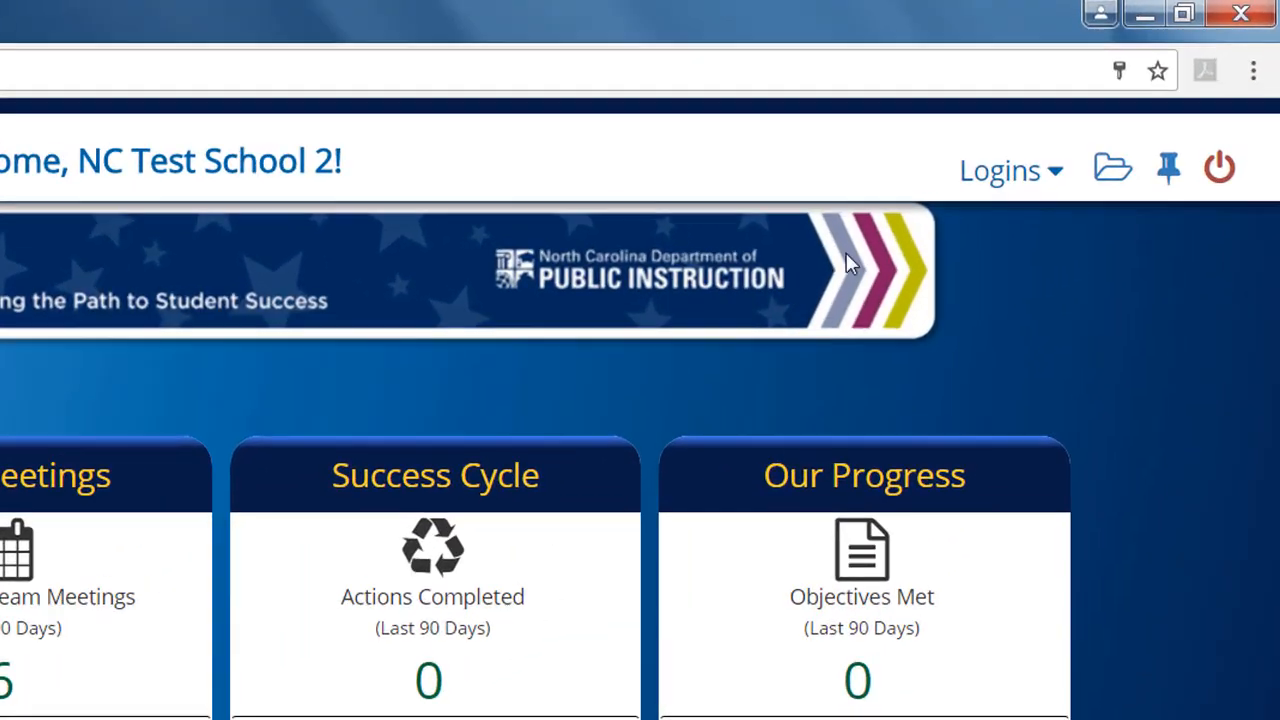
View the guest and leadership team logins, and open the document upload page to review its folders and file allowance
click(1050, 180)
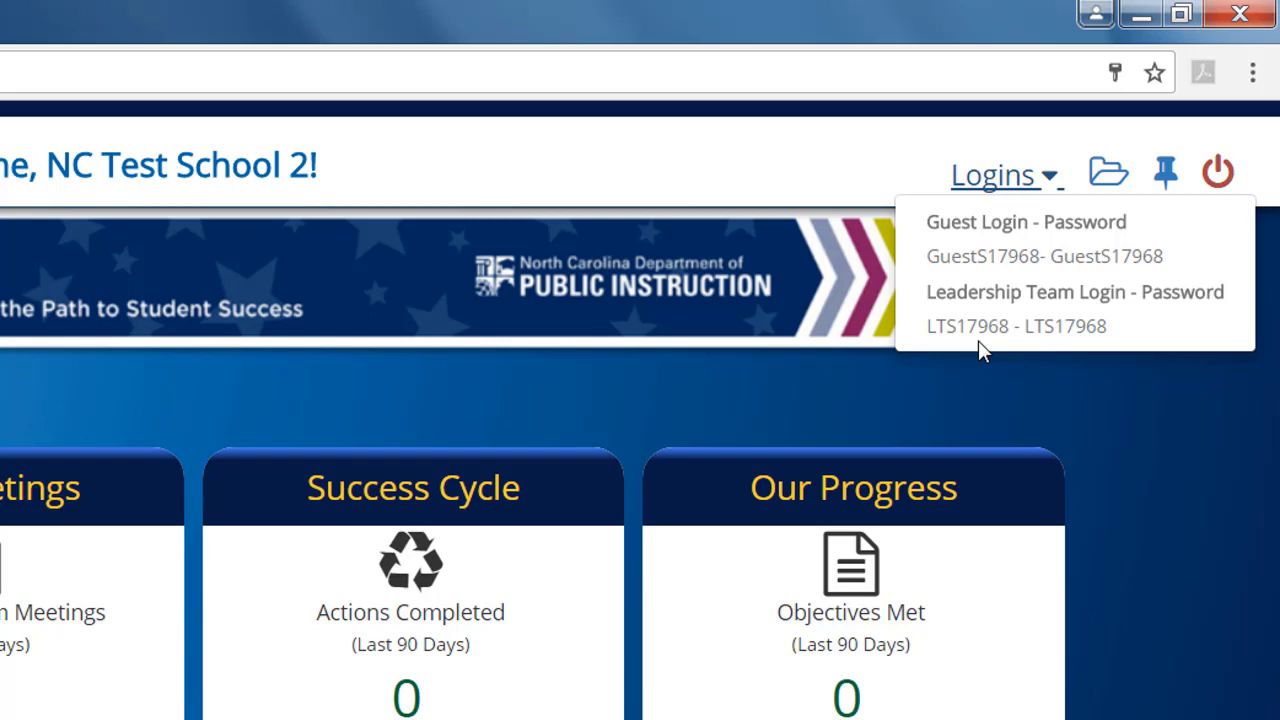
click(1110, 178)
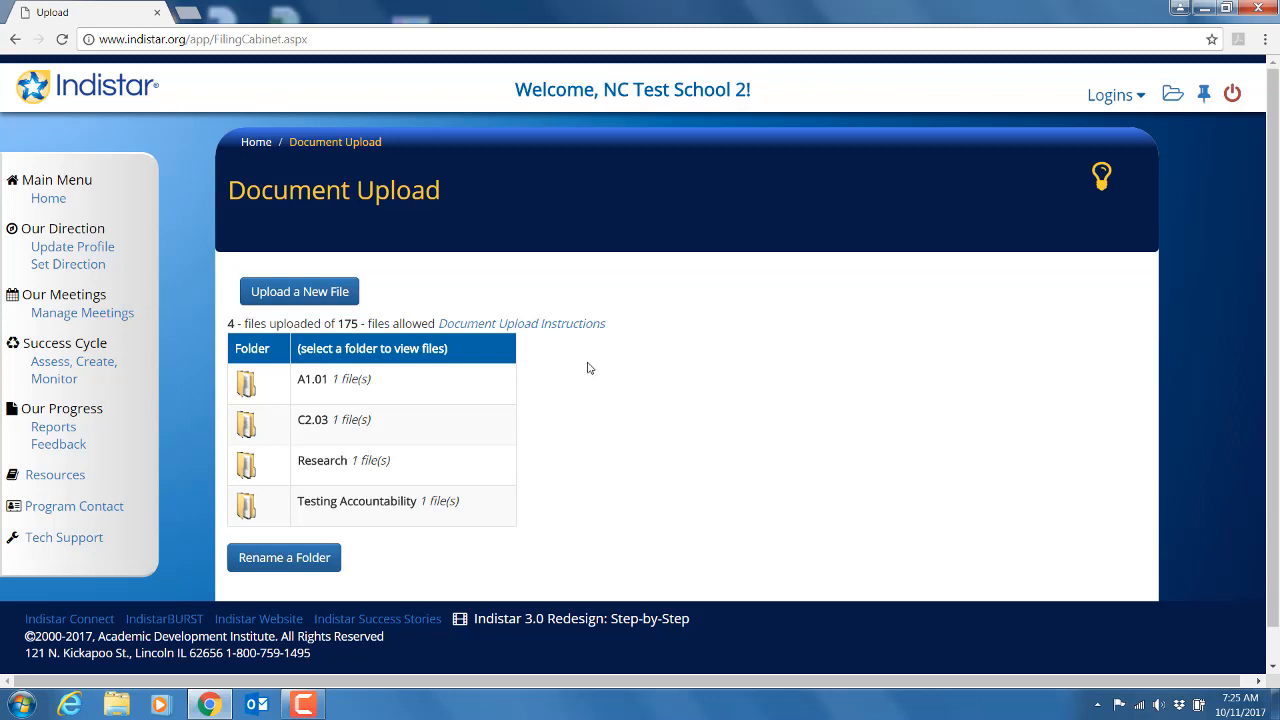
click(243, 372)
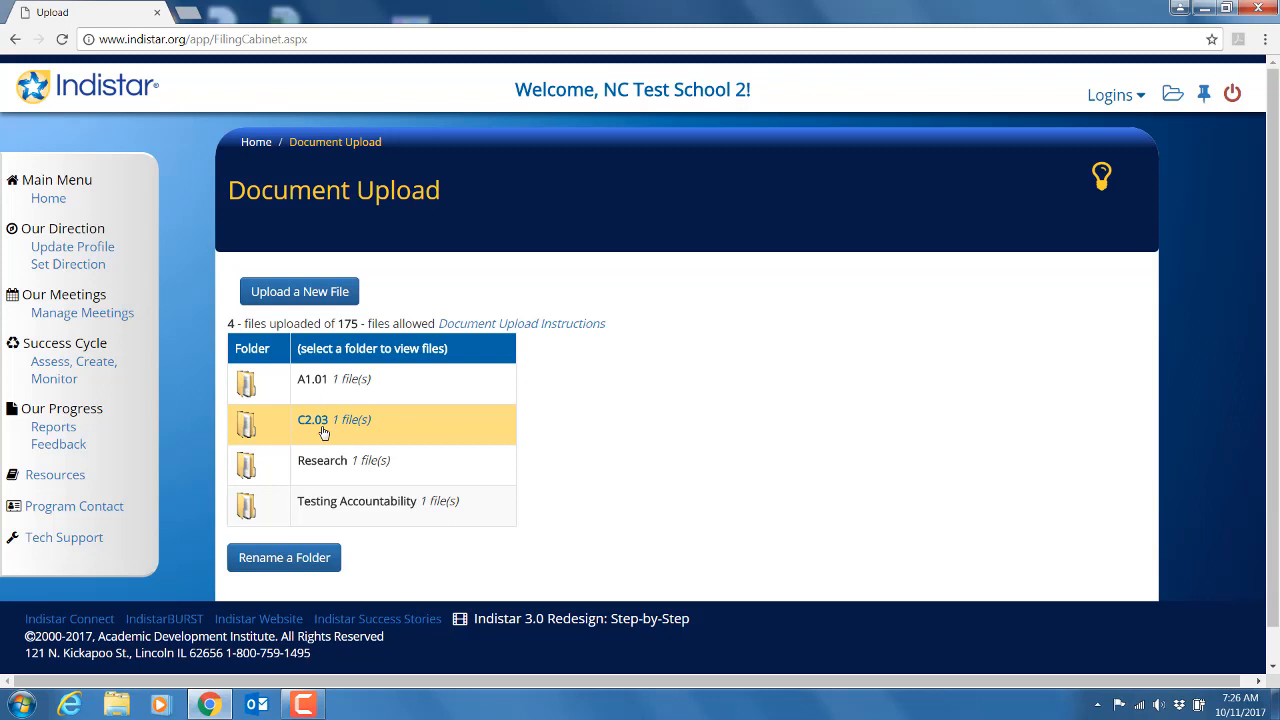
click(250, 408)
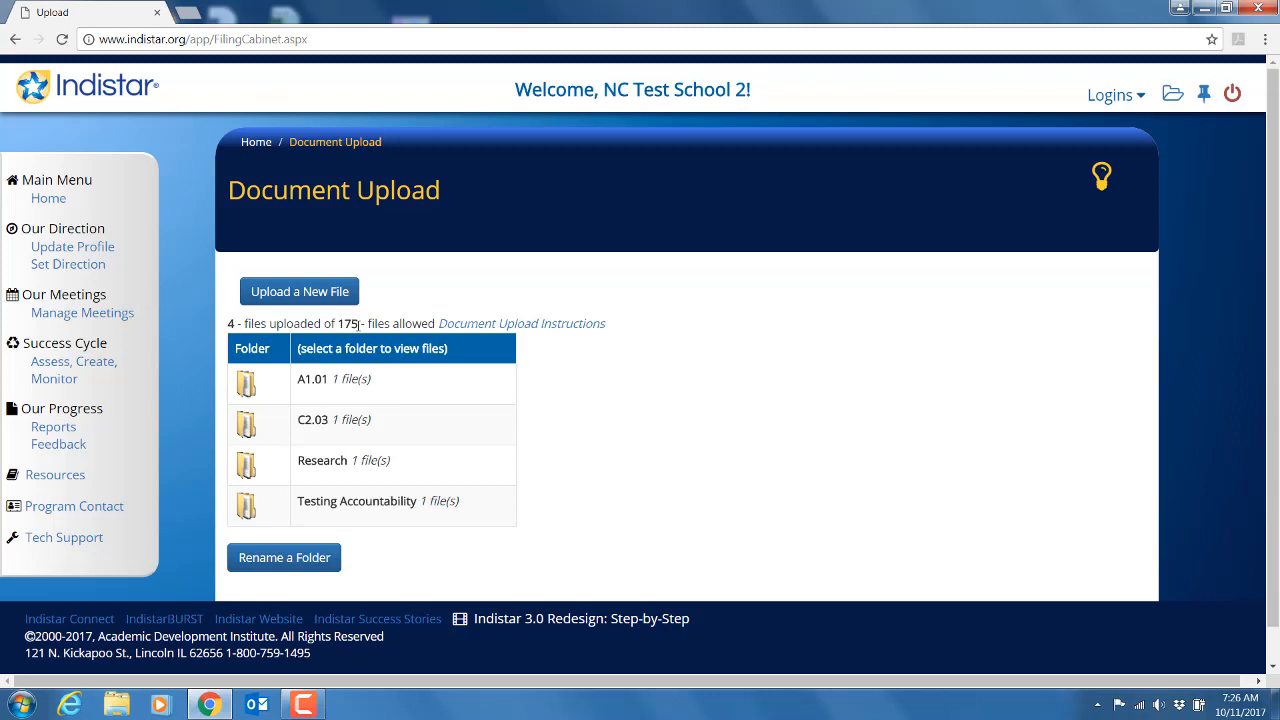
drag(359, 323, 244, 323)
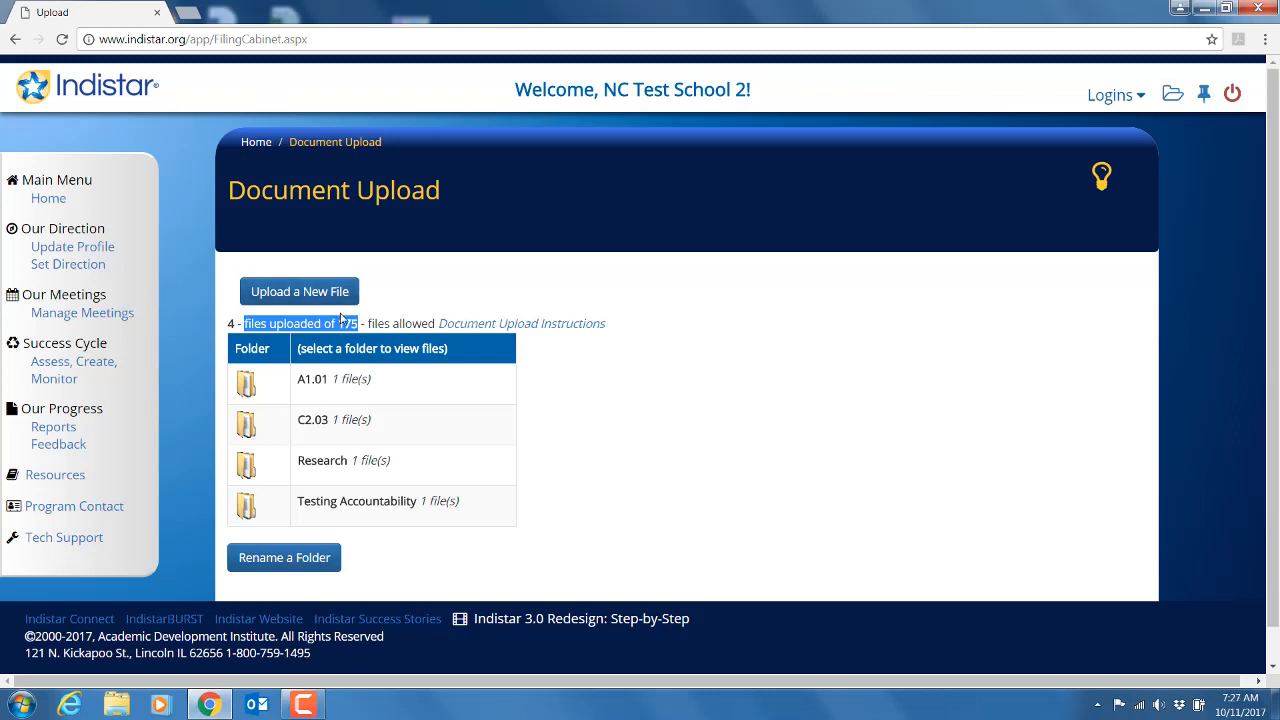
click(545, 382)
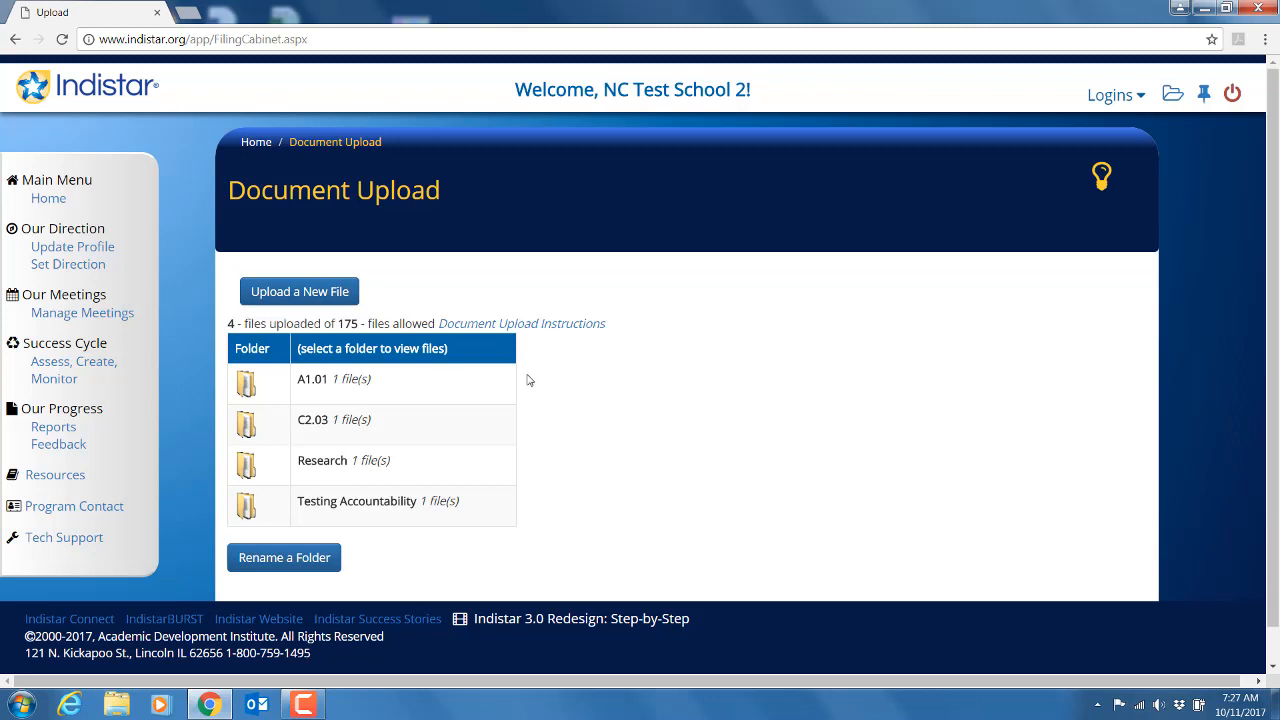
Open the form for uploading a new file and view the file chooser without selecting a file
click(325, 295)
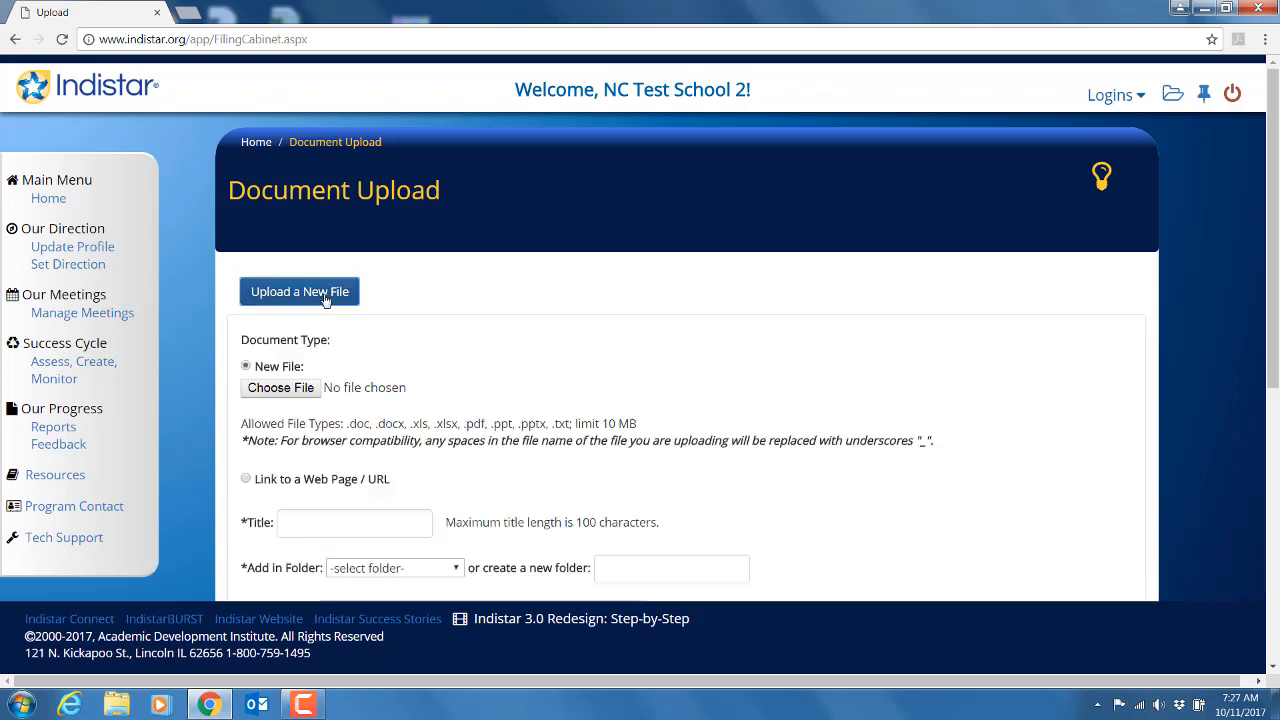
scroll(678, 434, down, 1)
scroll(678, 434, down, 2)
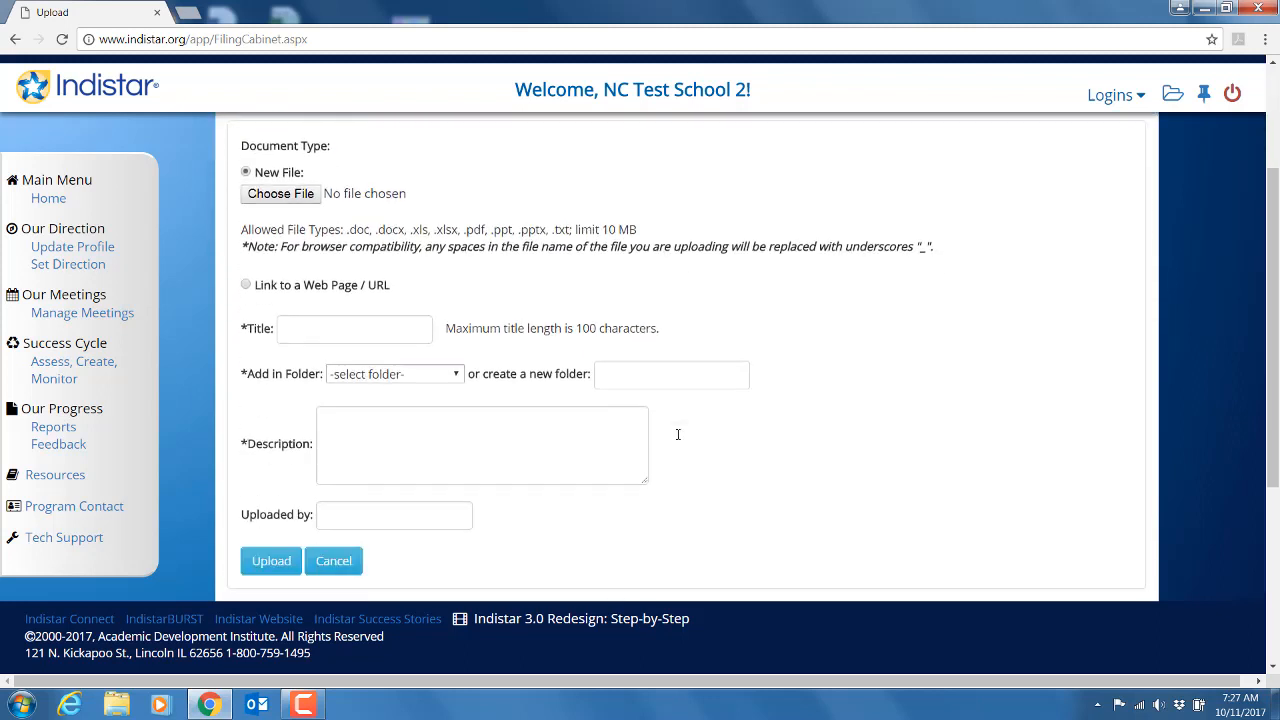
click(296, 199)
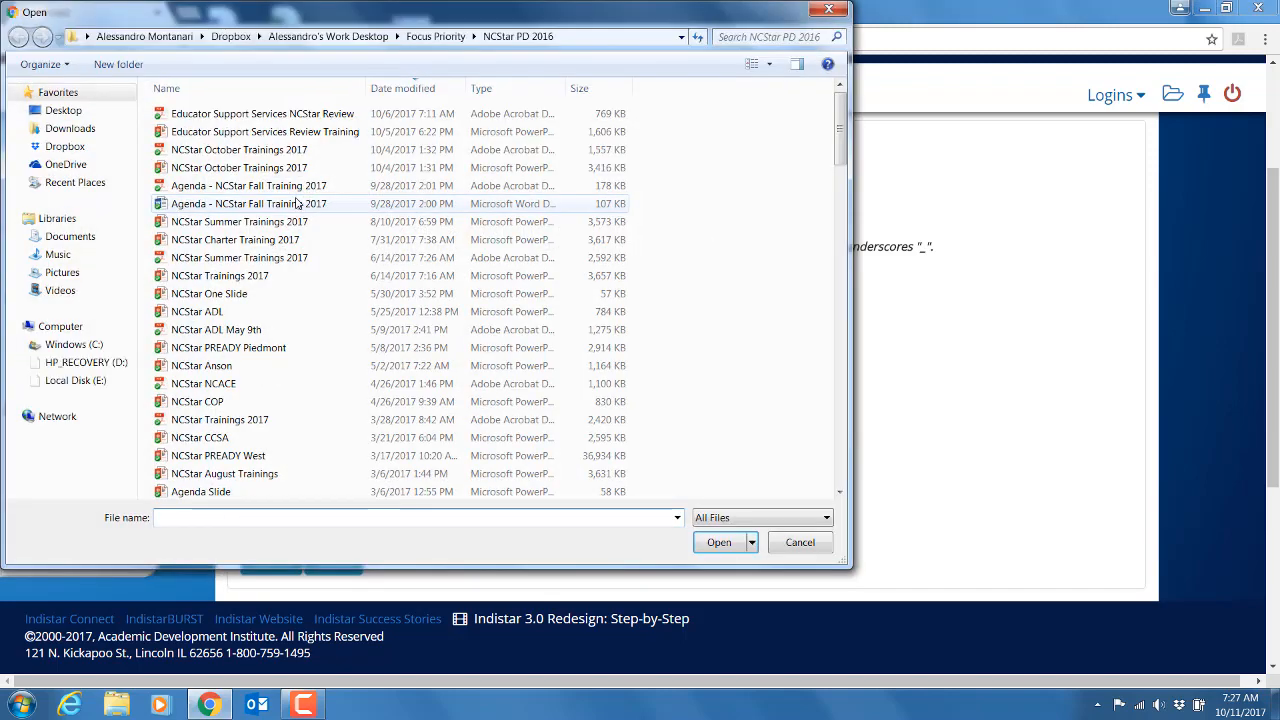
click(829, 9)
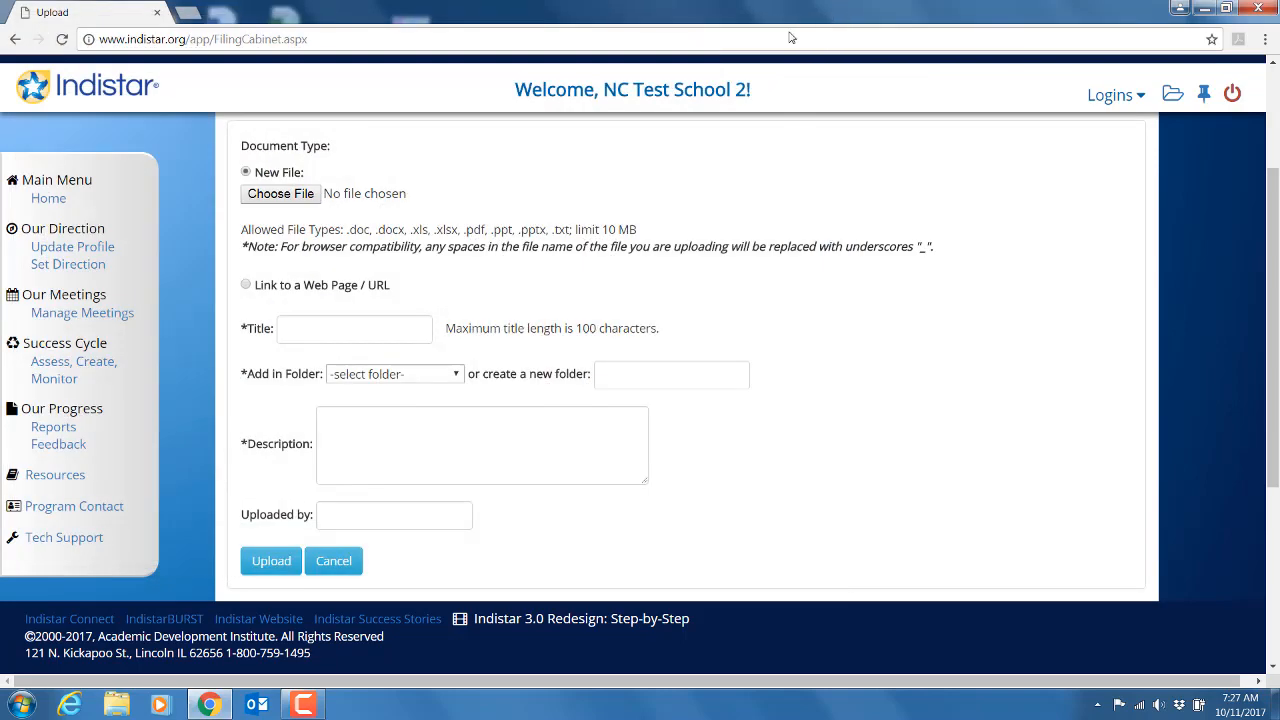
Switch the document type to Link to a Web Page / URL, go through the title, folder, description and uploader fields, and cancel the upload
click(246, 286)
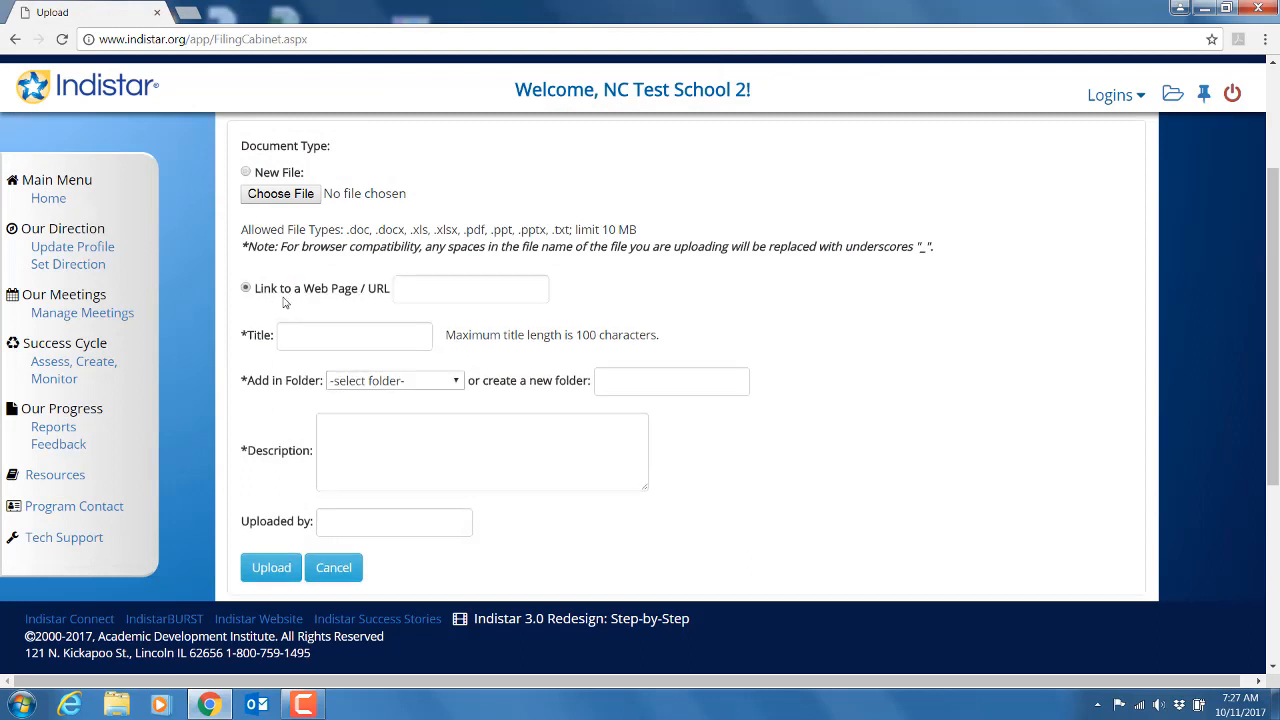
click(431, 287)
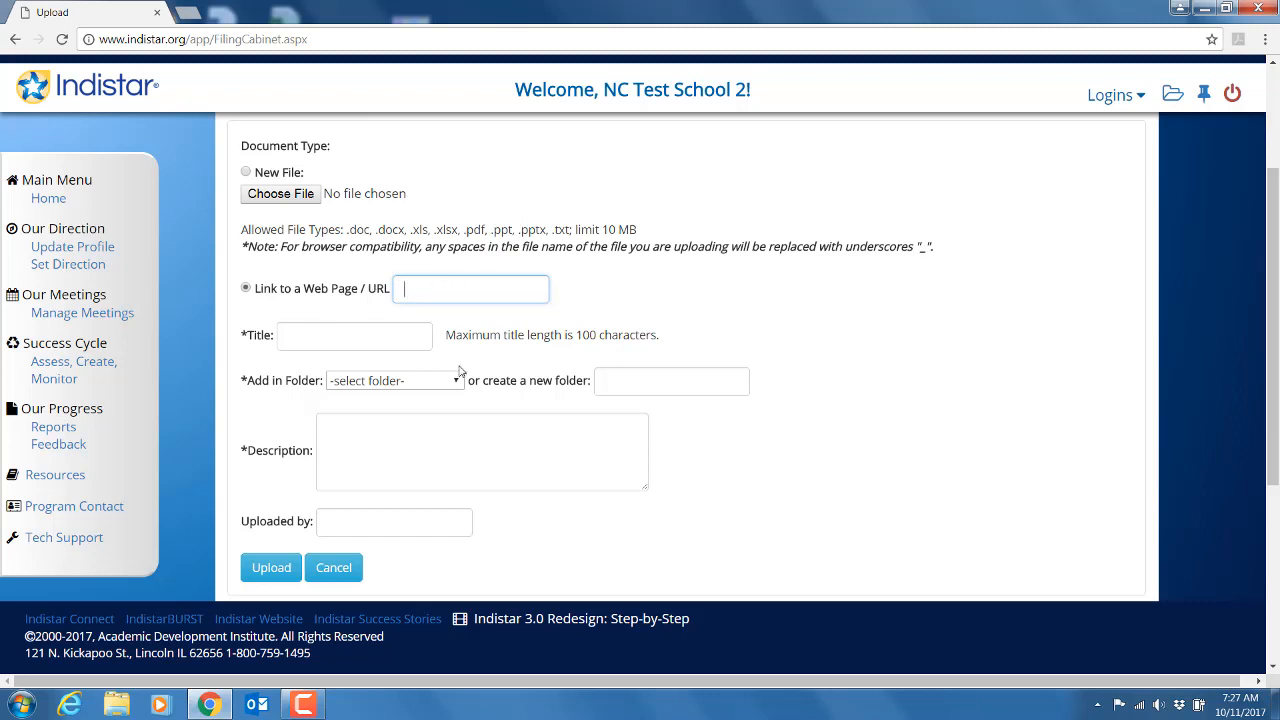
click(340, 343)
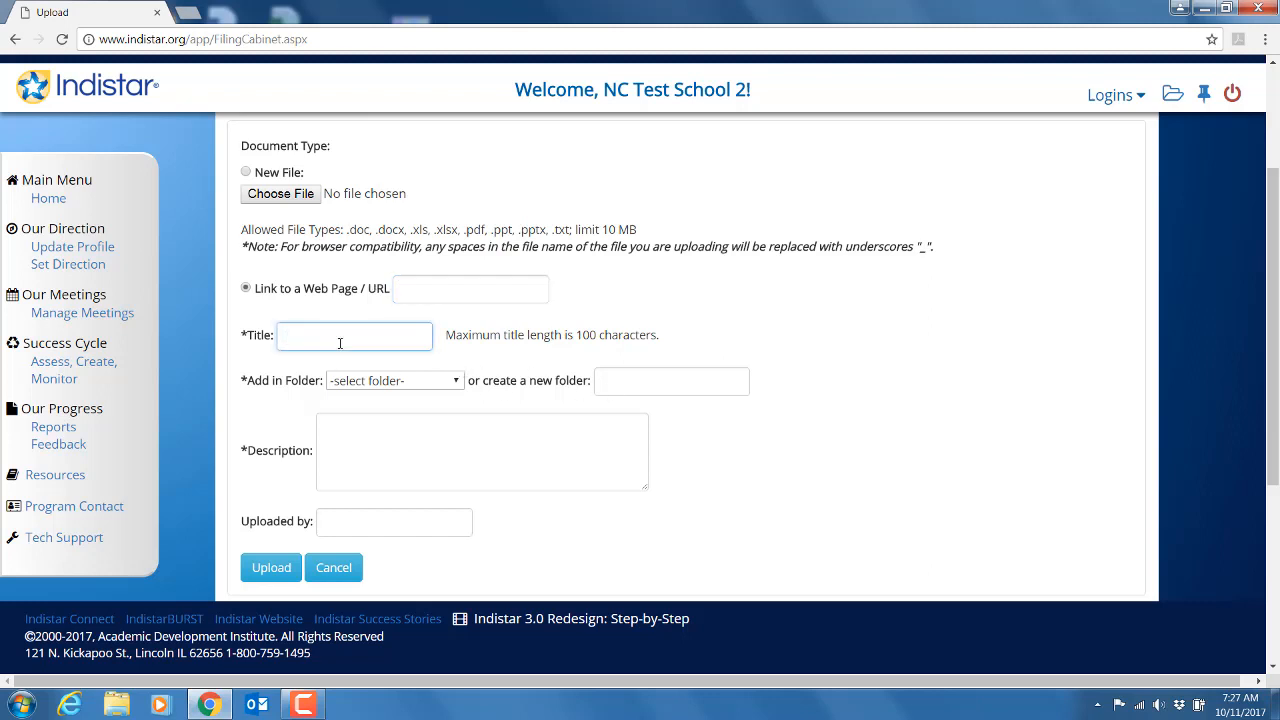
click(445, 381)
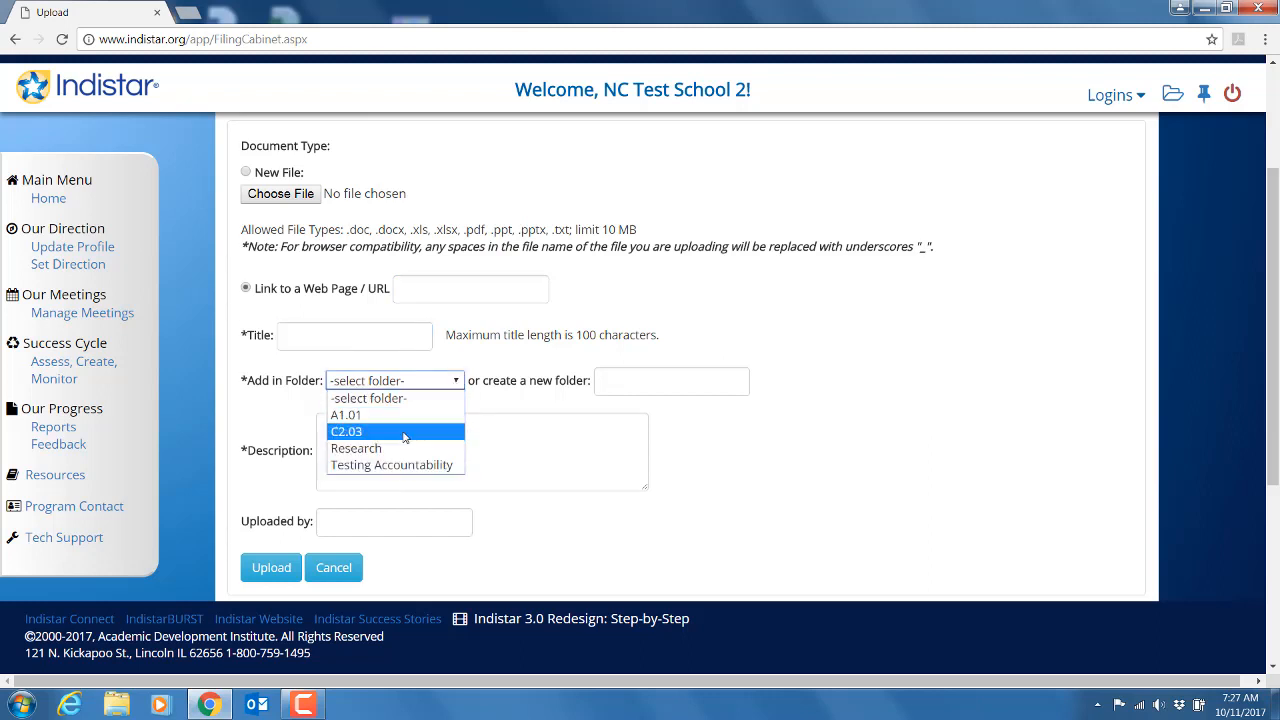
click(730, 381)
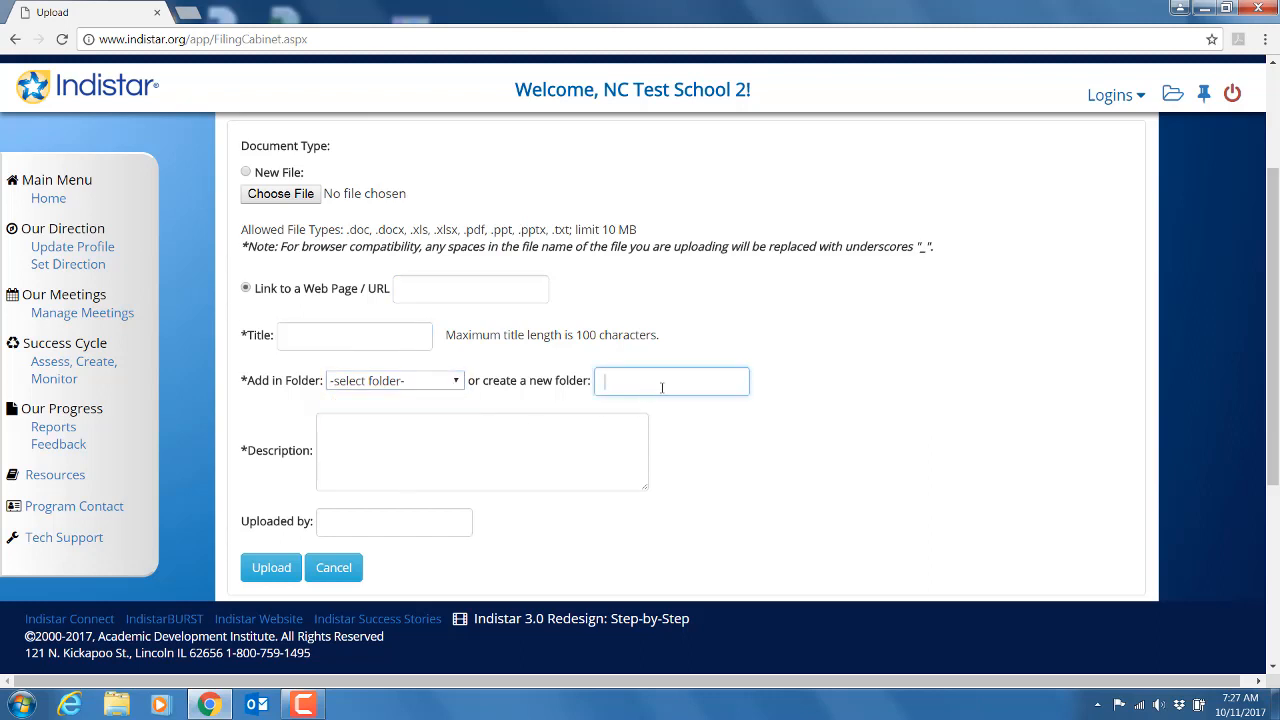
click(441, 455)
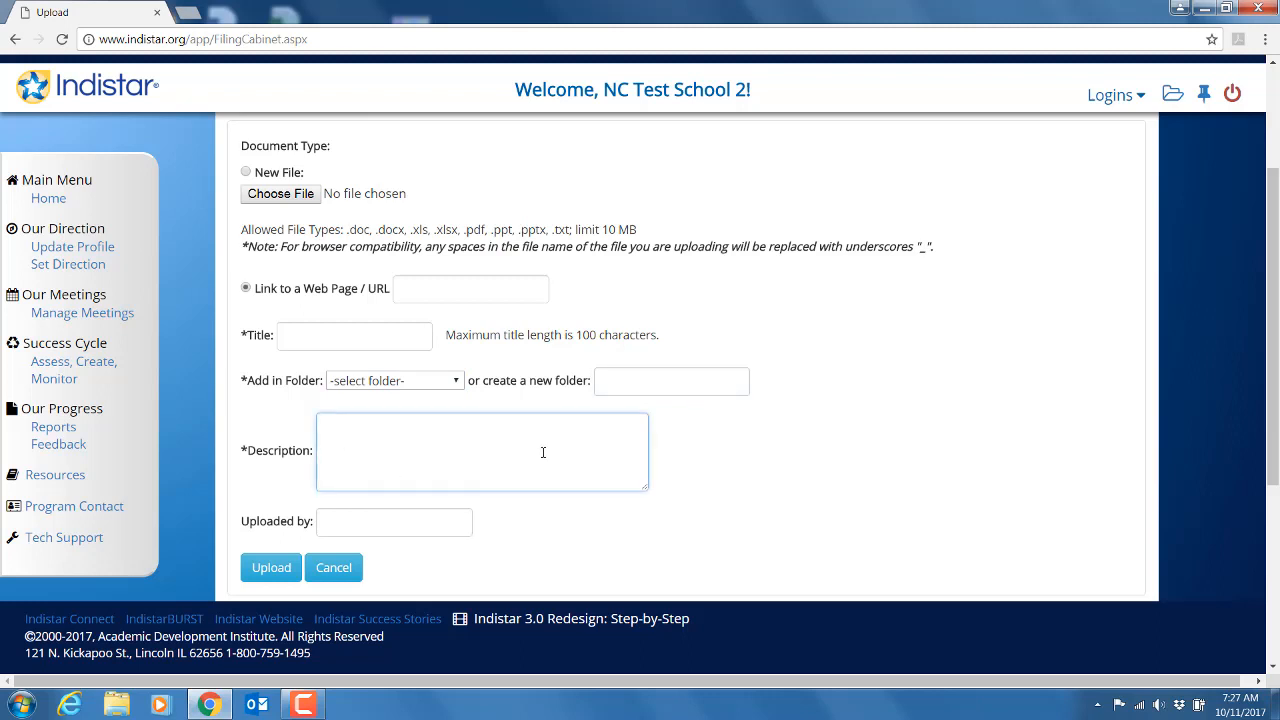
click(347, 529)
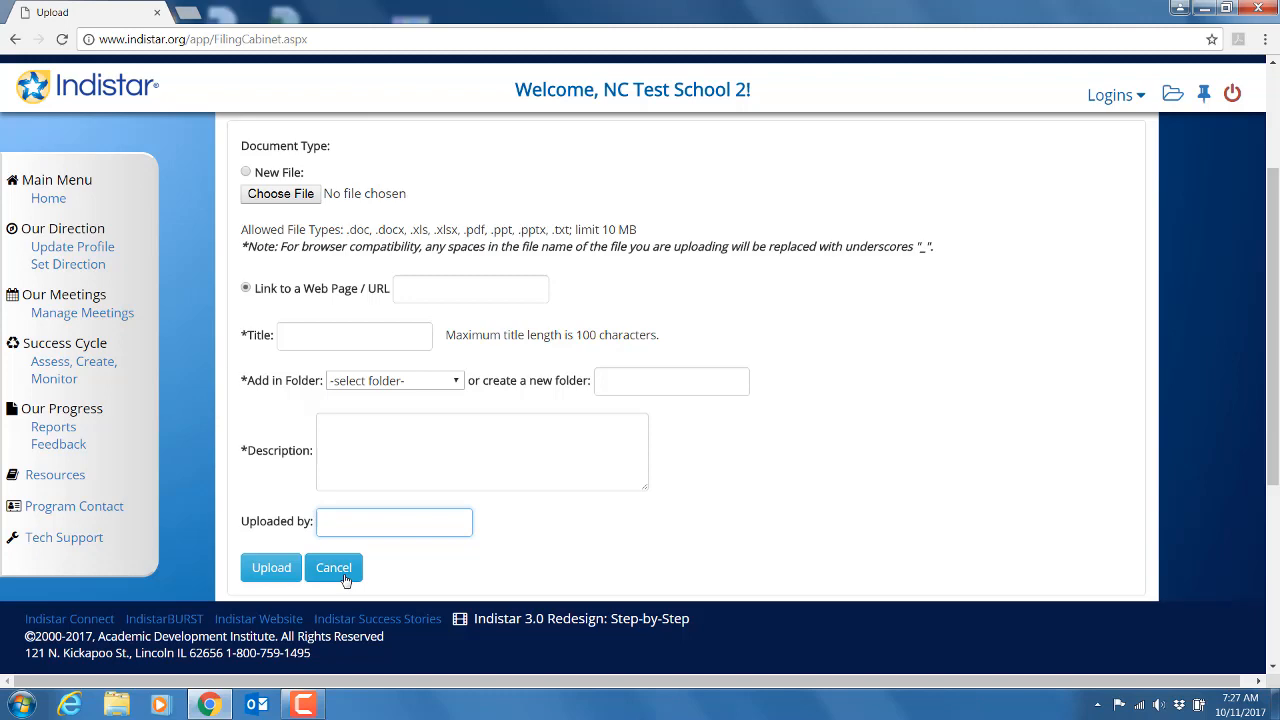
click(334, 568)
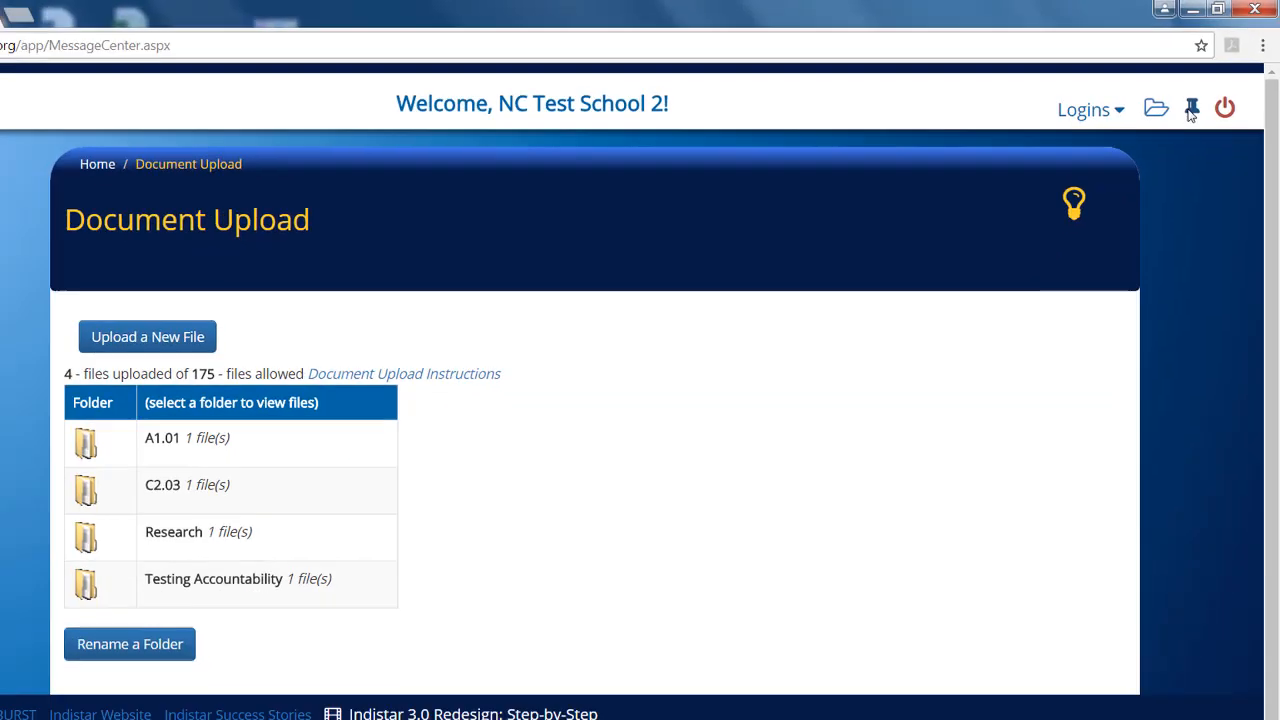
Check the bulletin board for messages and return to the home dashboard
click(1191, 111)
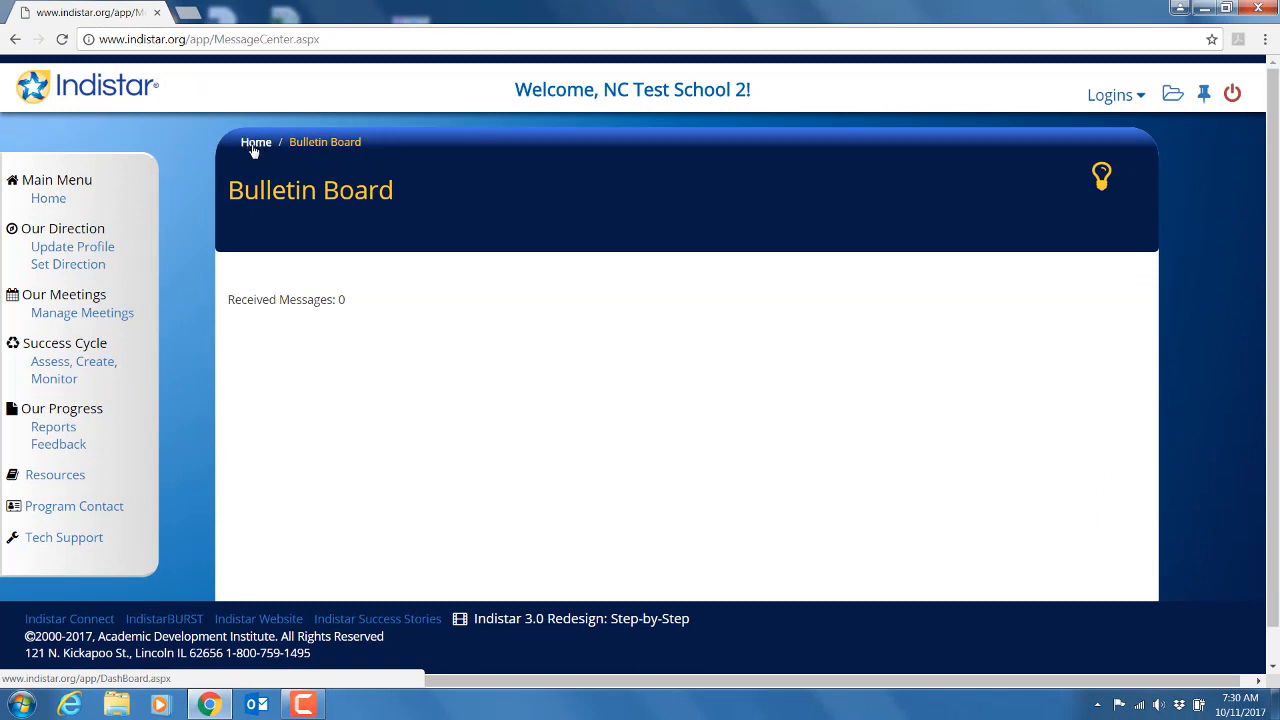
click(40, 203)
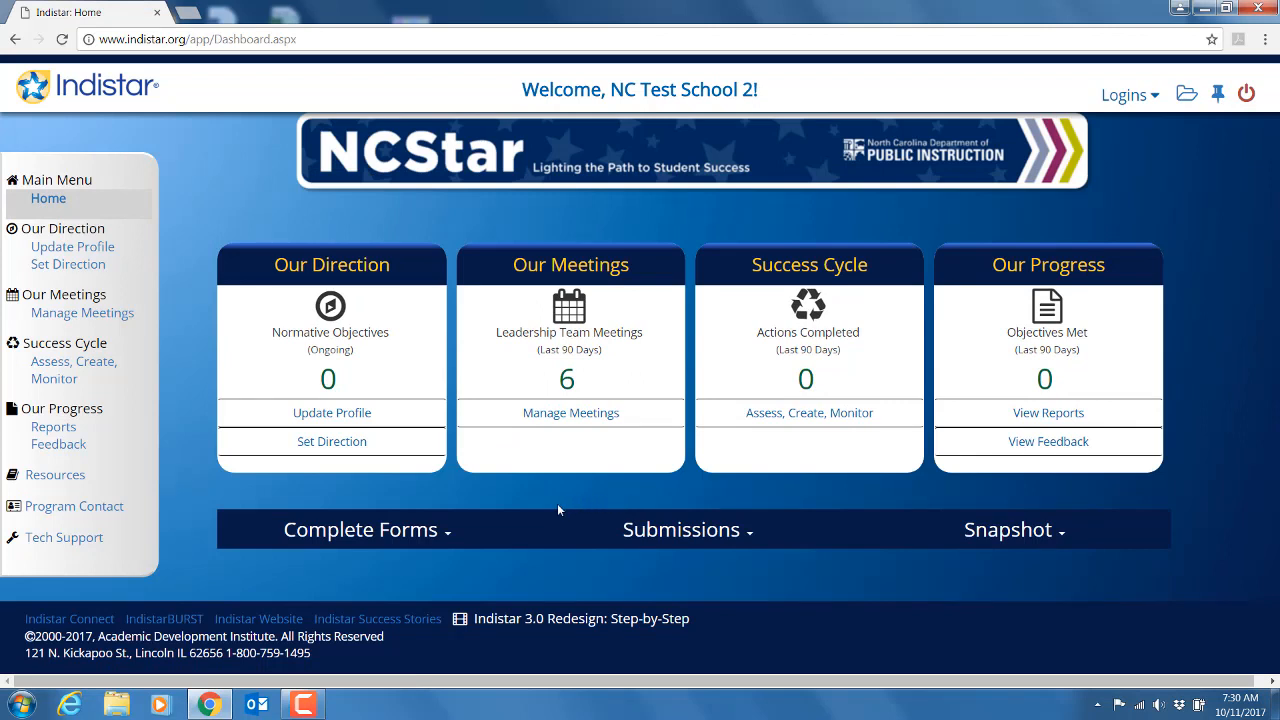
Expand the dashboard's list of forms to complete and open the Needs Assessment - School Self-Assessment form
click(437, 530)
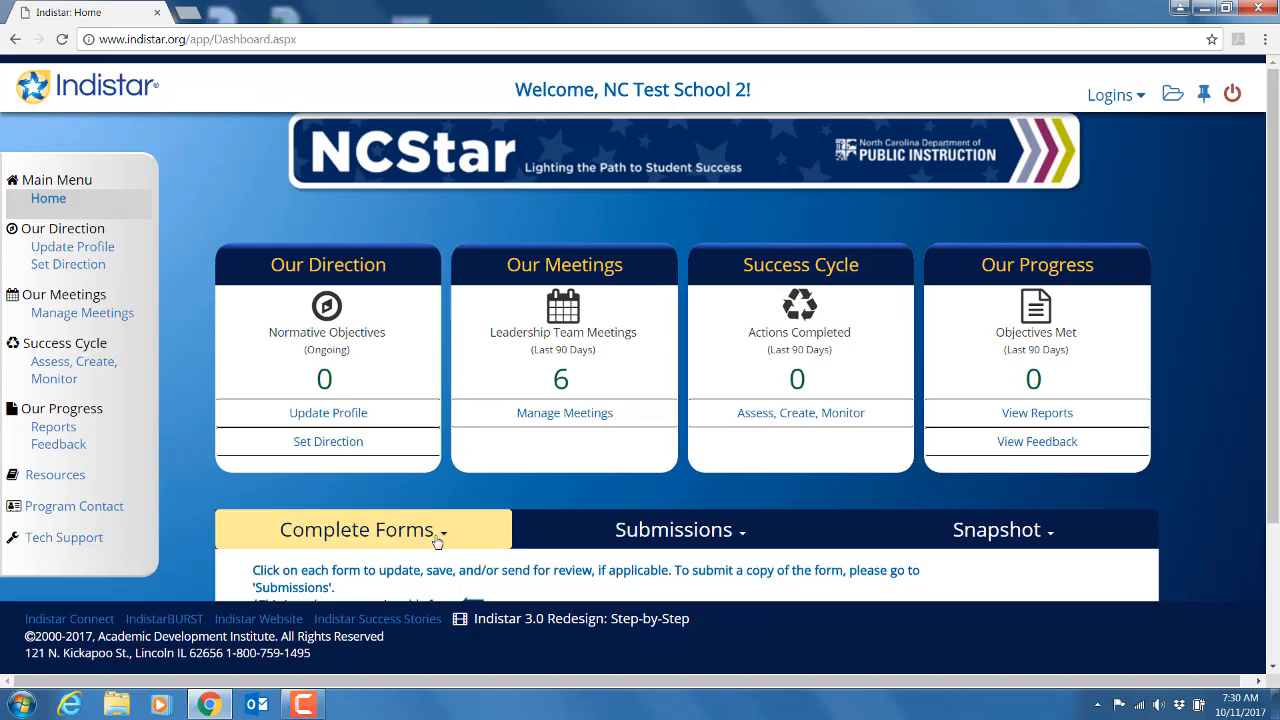
scroll(434, 537, down, 2)
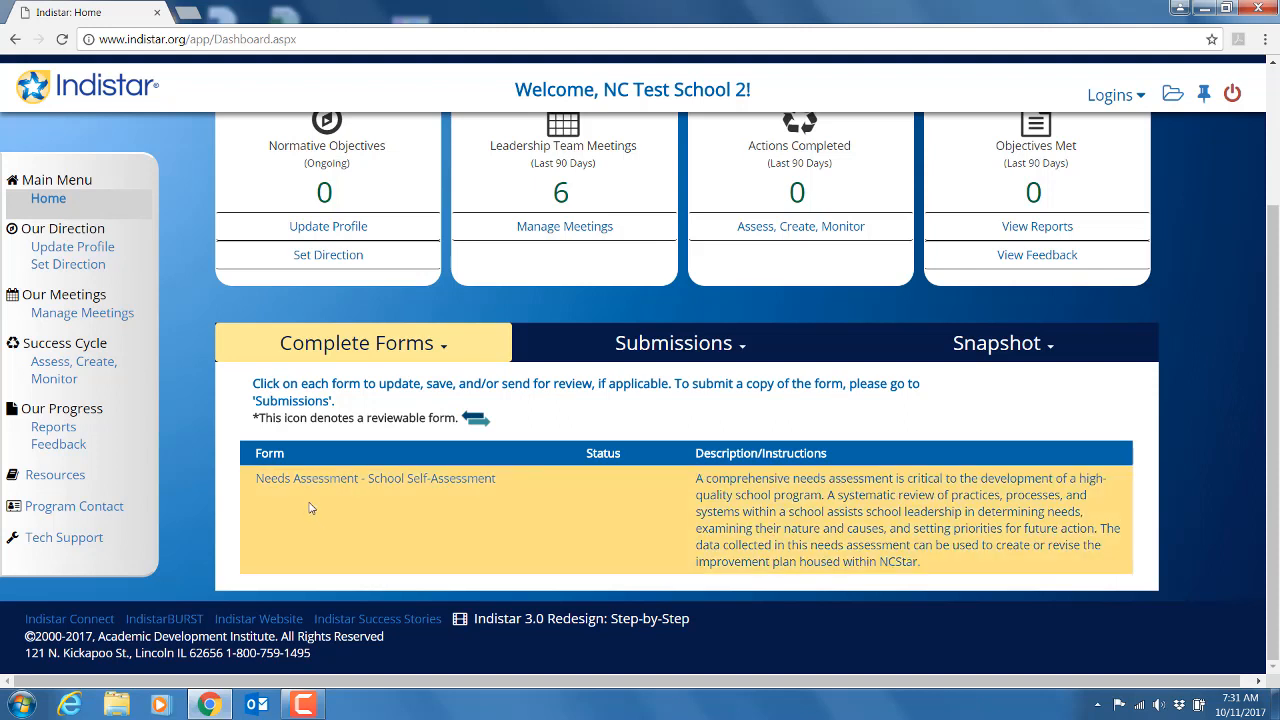
click(359, 479)
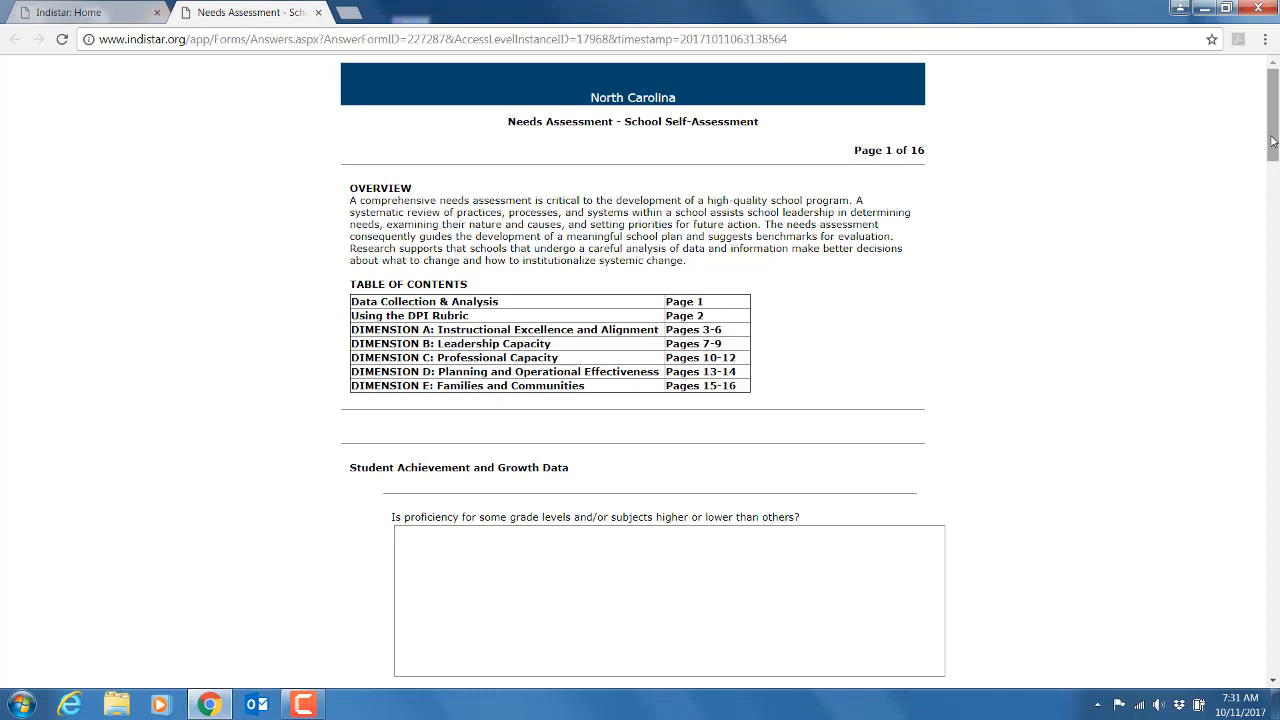
Look through page 1 of the needs assessment and go to page 2 to read the guidance on using the DPI Rubric
drag(1273, 141, 1224, 690)
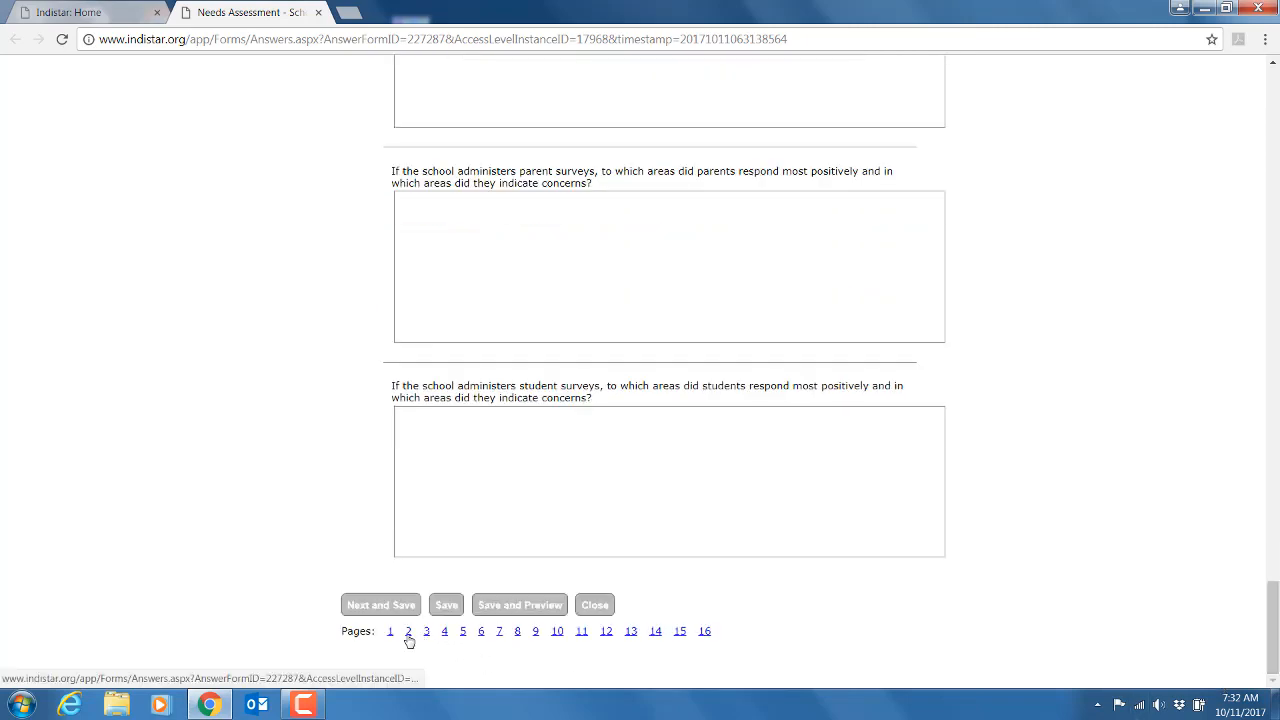
click(408, 633)
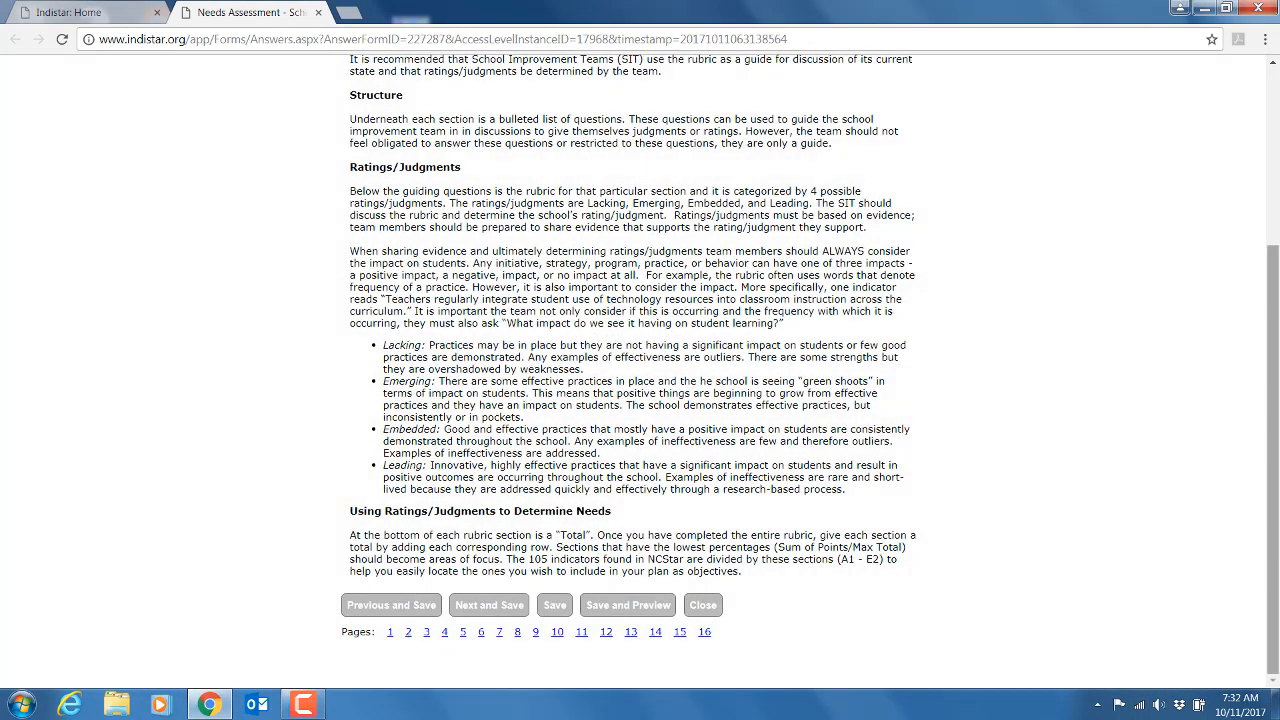
drag(1274, 541, 1273, 362)
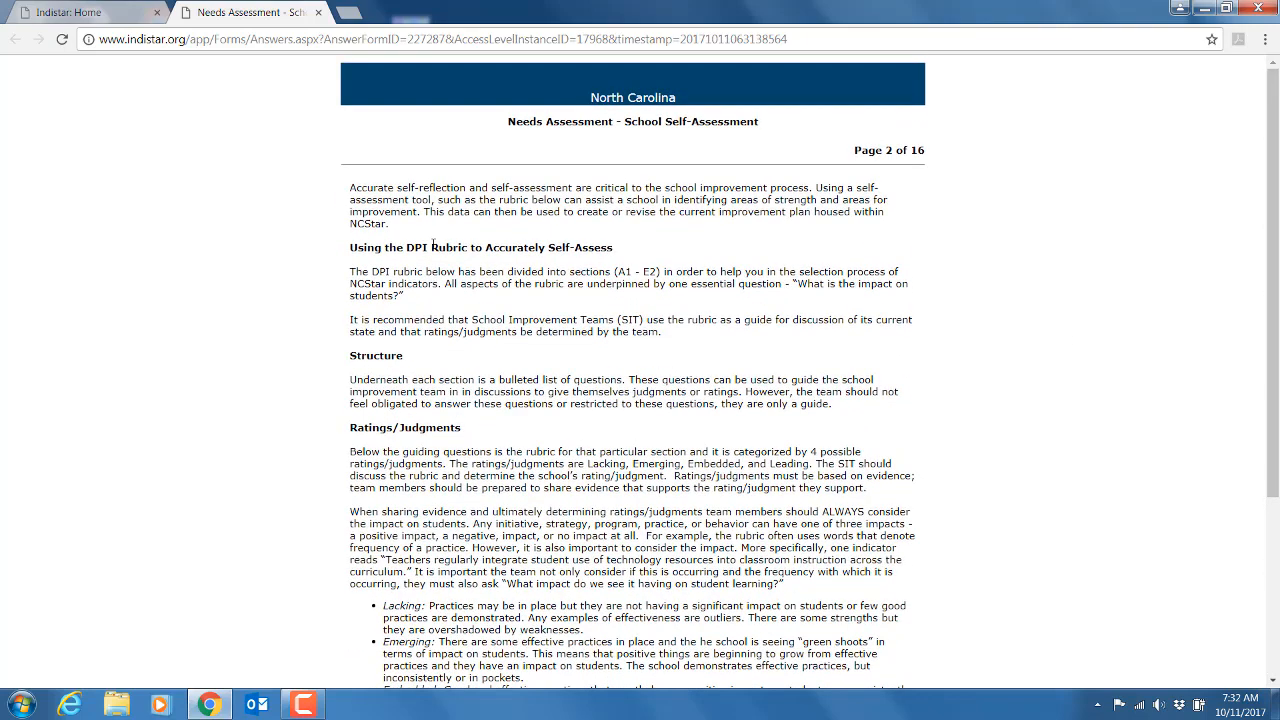
drag(431, 247, 472, 247)
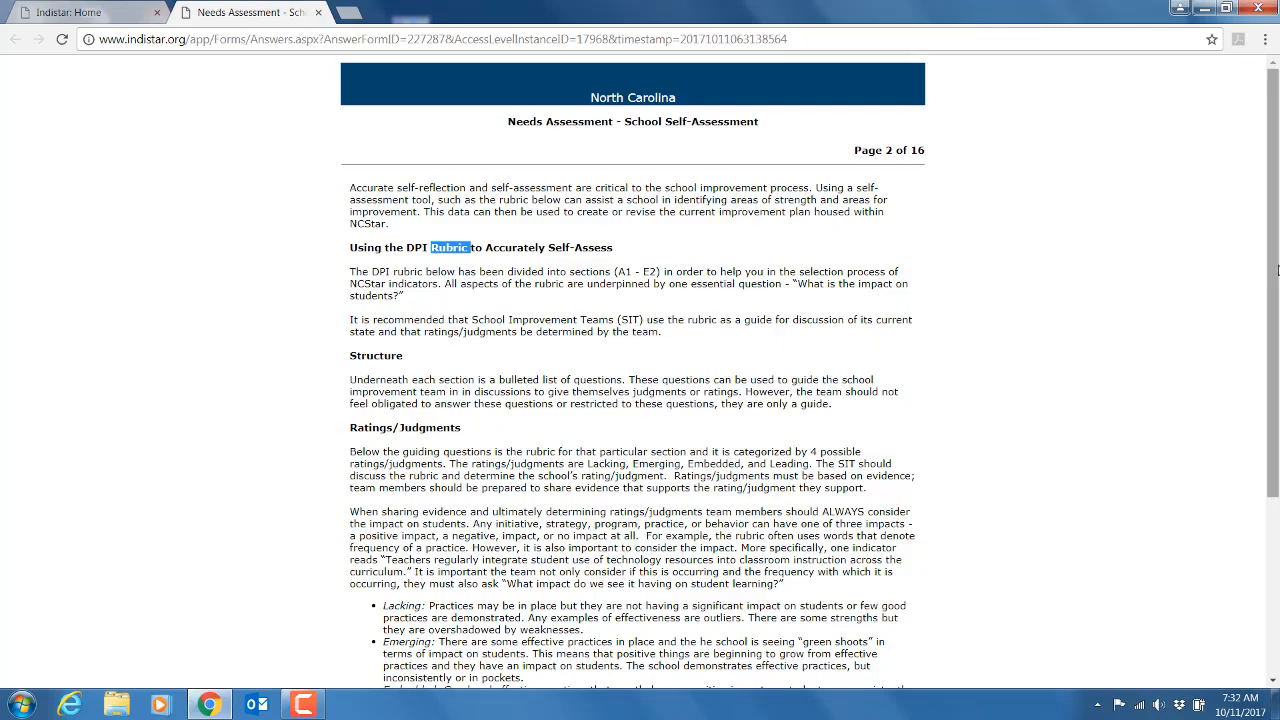
Go to page 7 of the needs assessment and look through the B1 Strategic Planning, Mission, and Vision rubric
drag(1277, 268, 1270, 492)
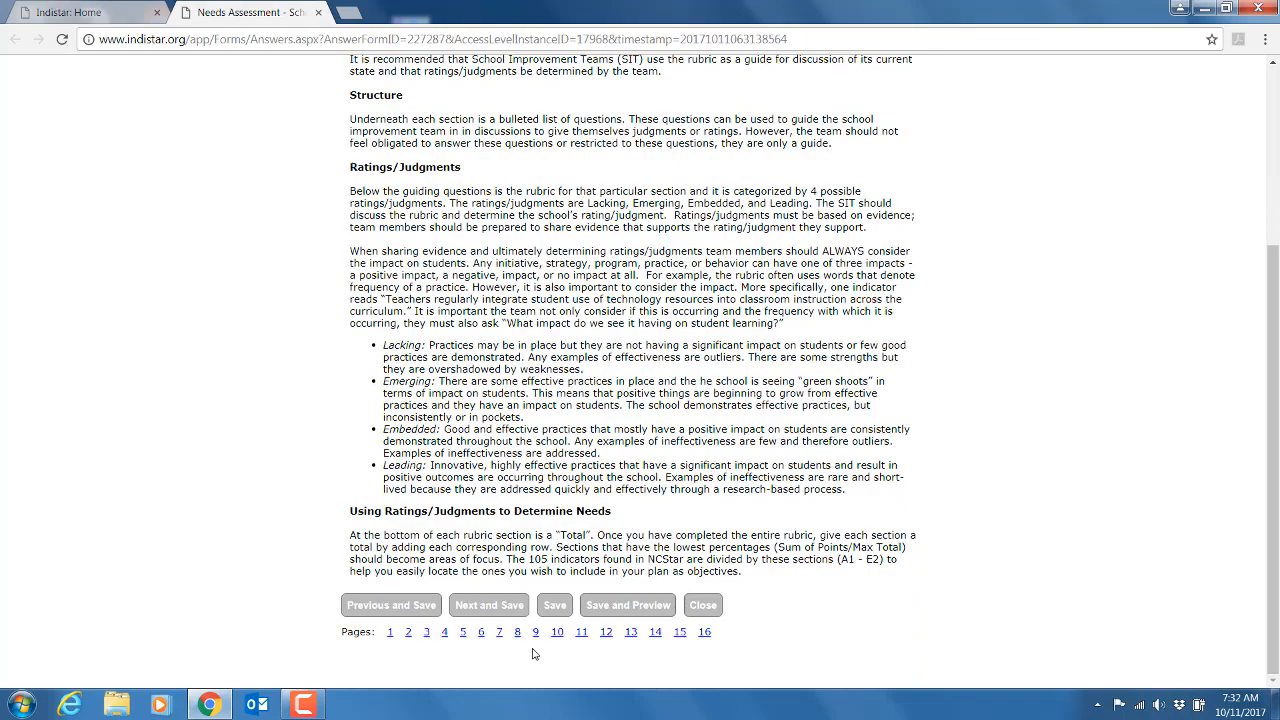
click(500, 634)
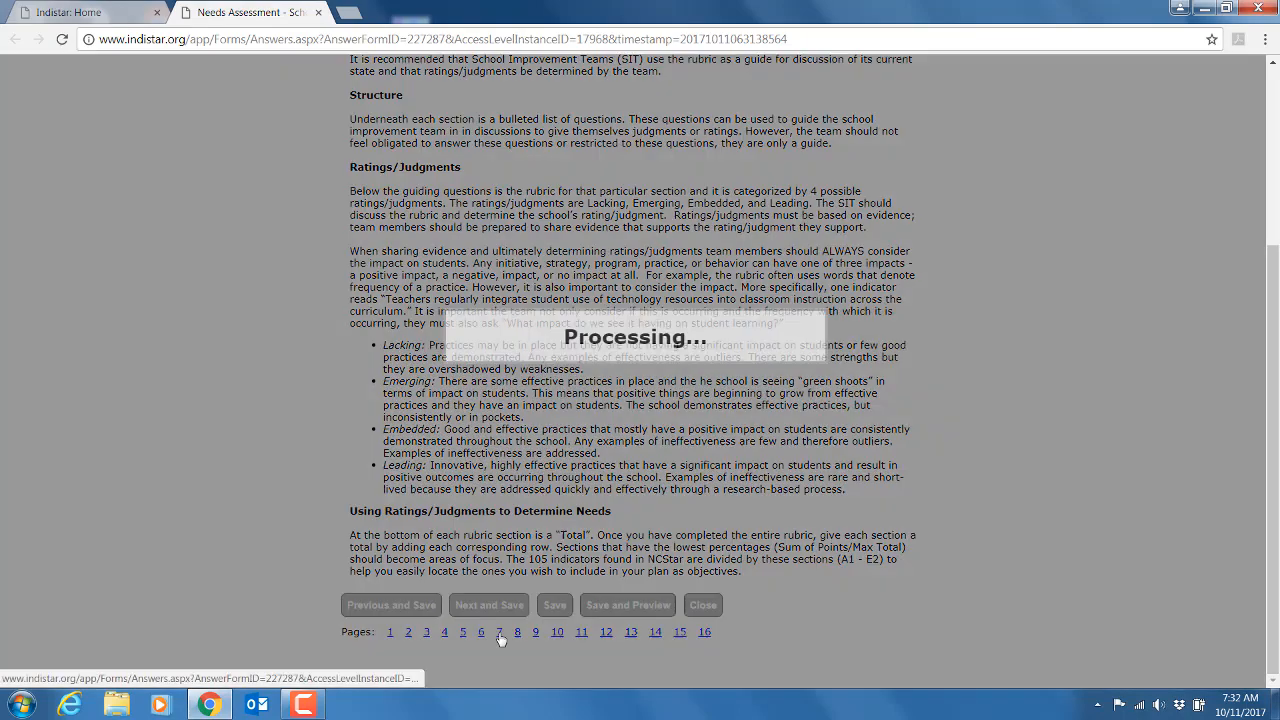
scroll(500, 640, down, 2)
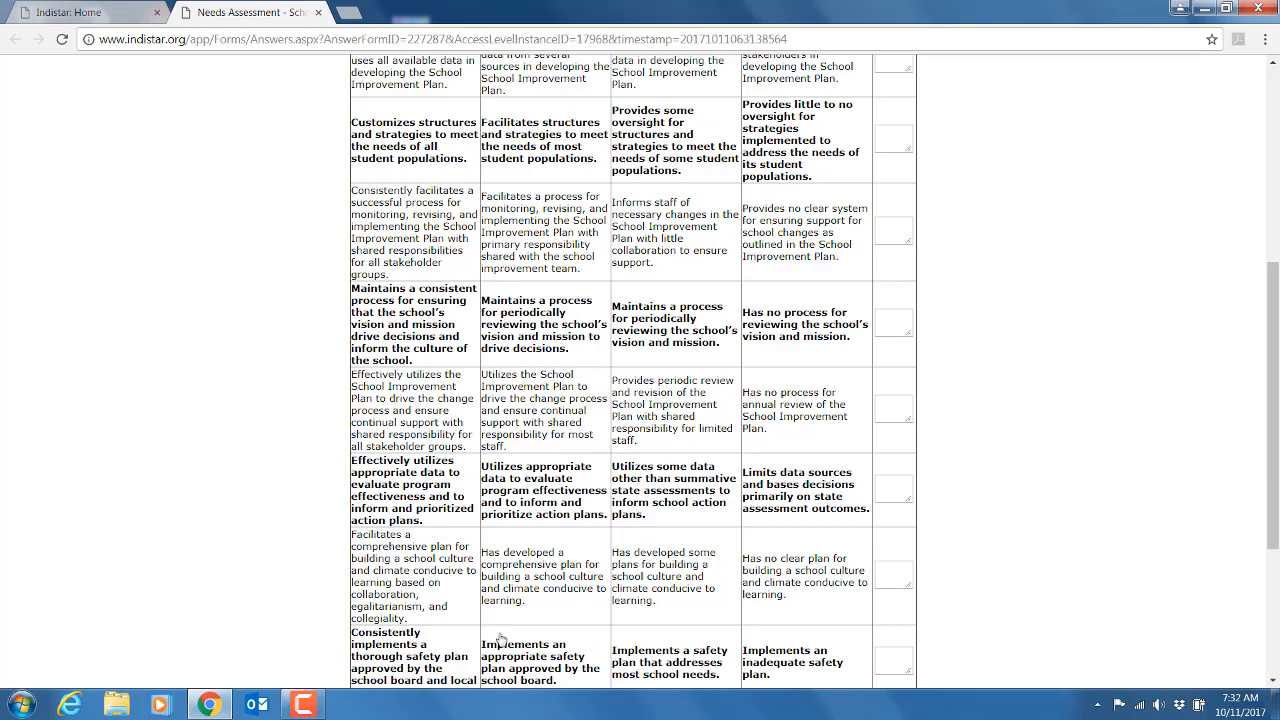
scroll(500, 640, down, 3)
scroll(500, 686, up, 10)
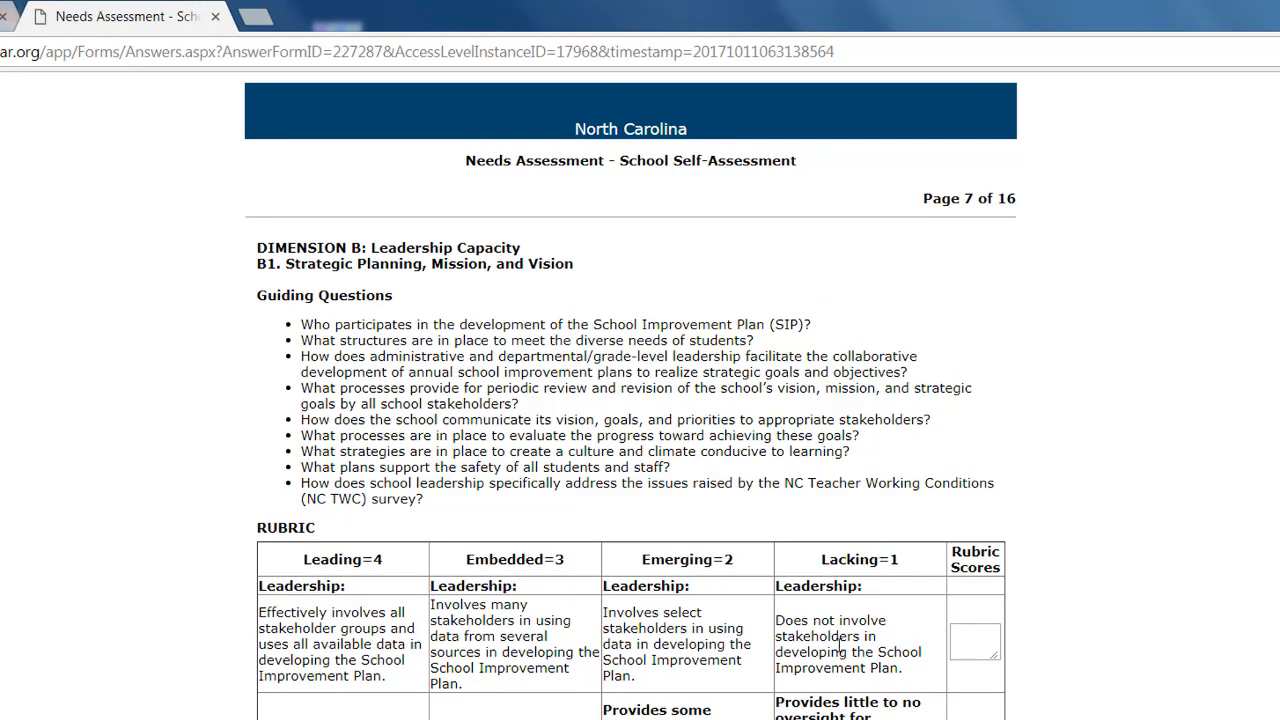
Score the first three B1 leadership rows of the rubric as 4, from stakeholder involvement through monitoring the School Improvement Plan
click(980, 644)
text(4)
key(Tab)
scroll(631, 400, down, 3)
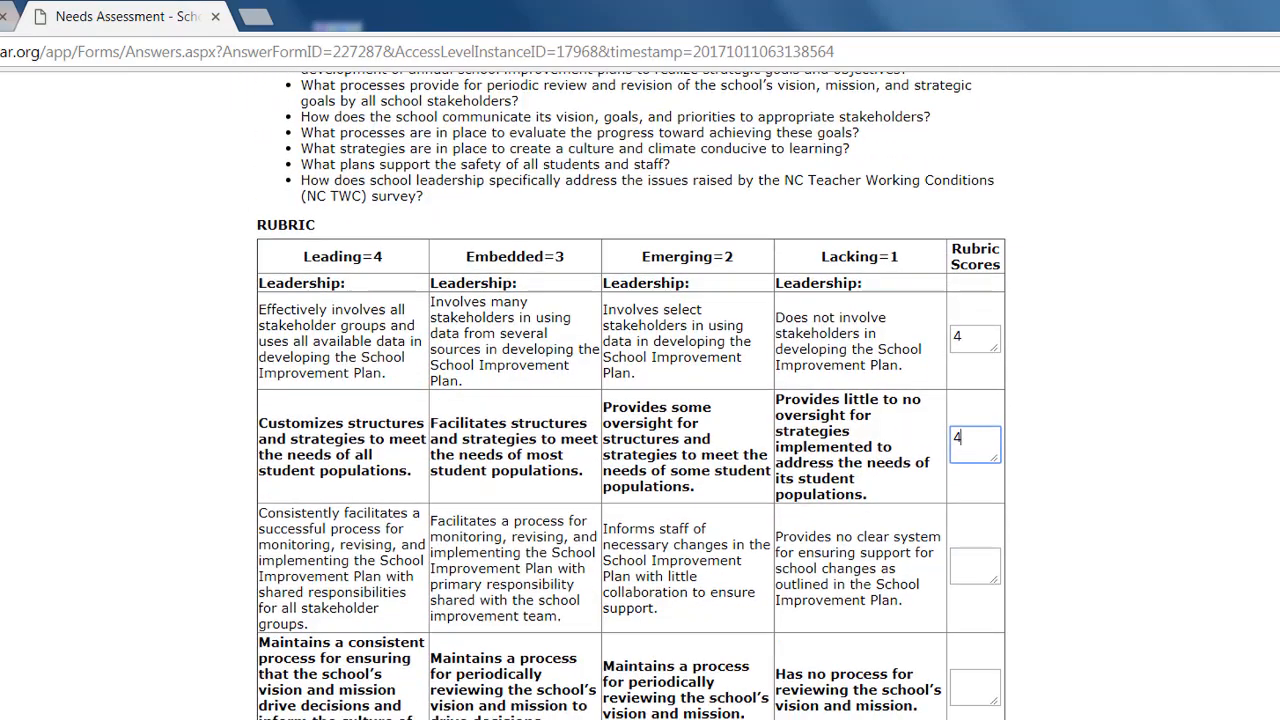
click(958, 570)
text(4)
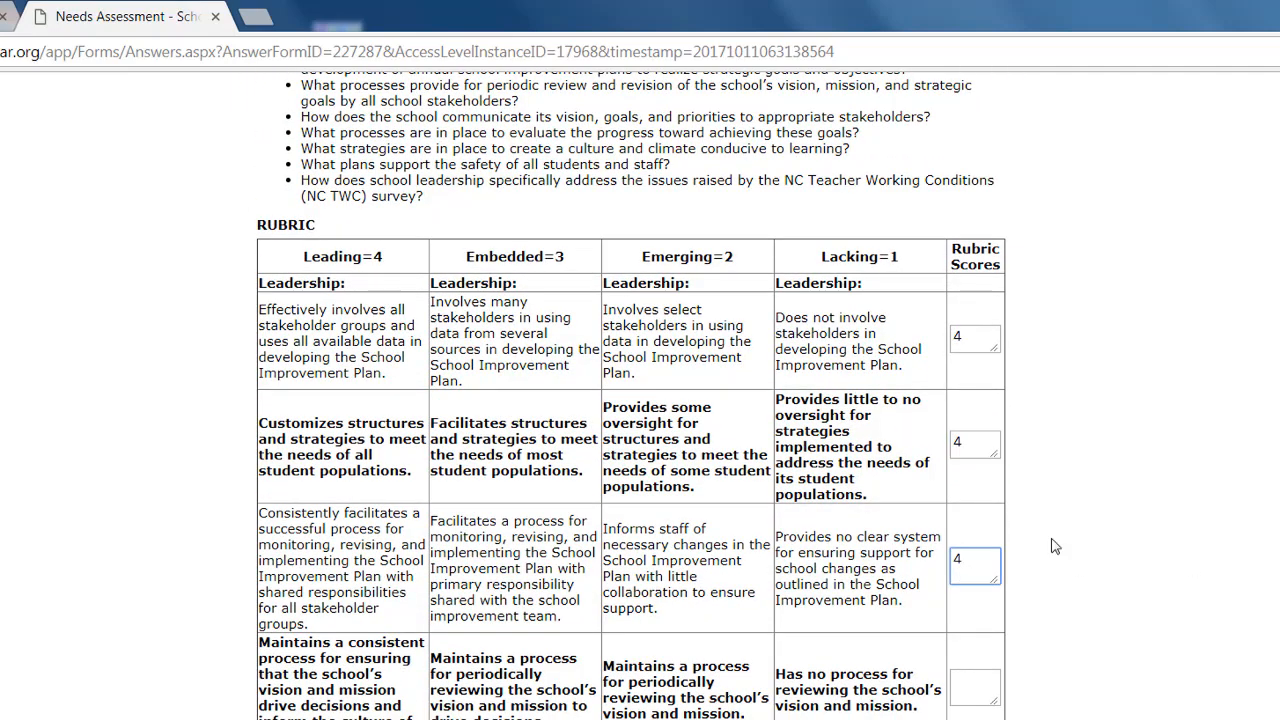
Score the vision and mission review, School Improvement Plan use, and appropriate data use rows as 3
scroll(975, 490, down, 3)
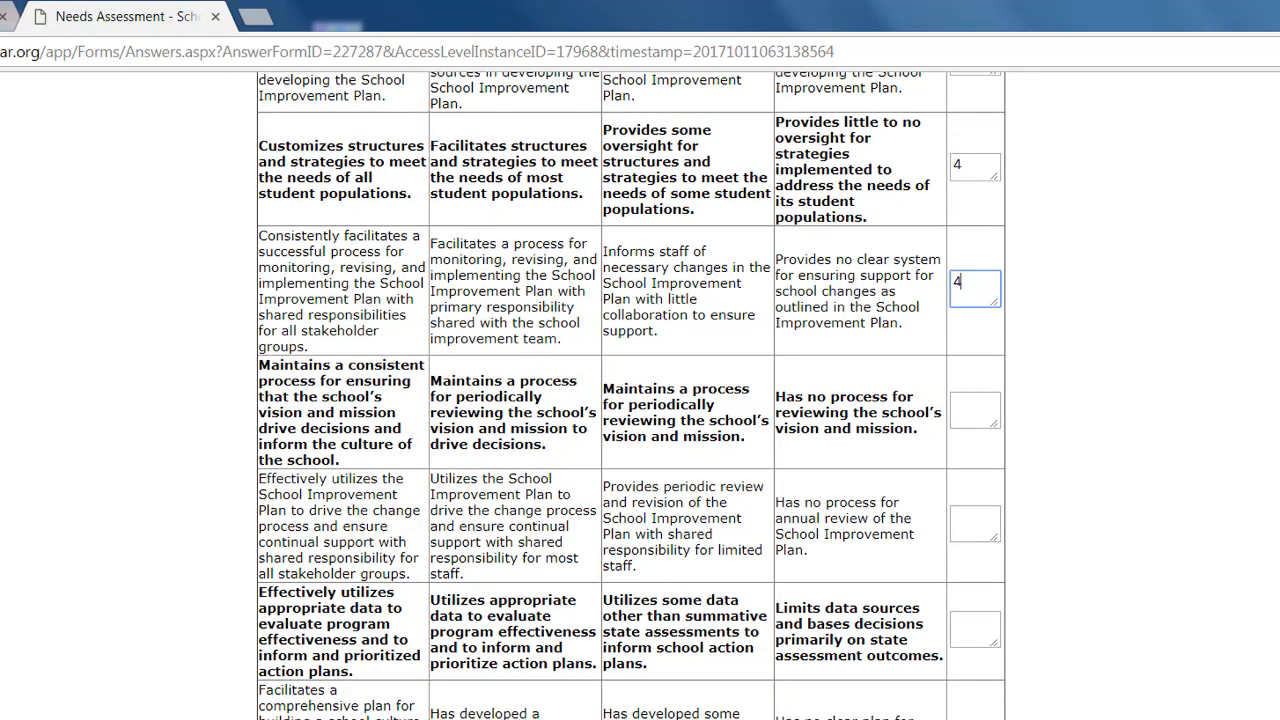
click(981, 417)
text(3)
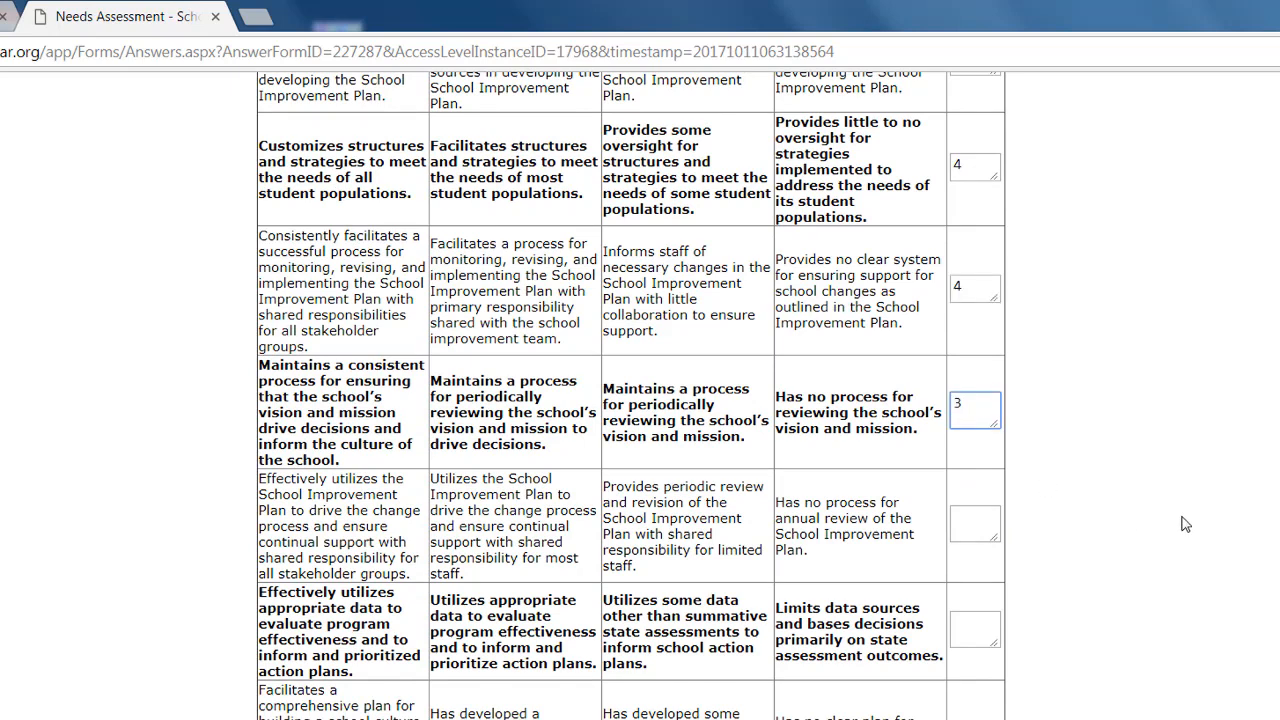
click(986, 523)
text(3)
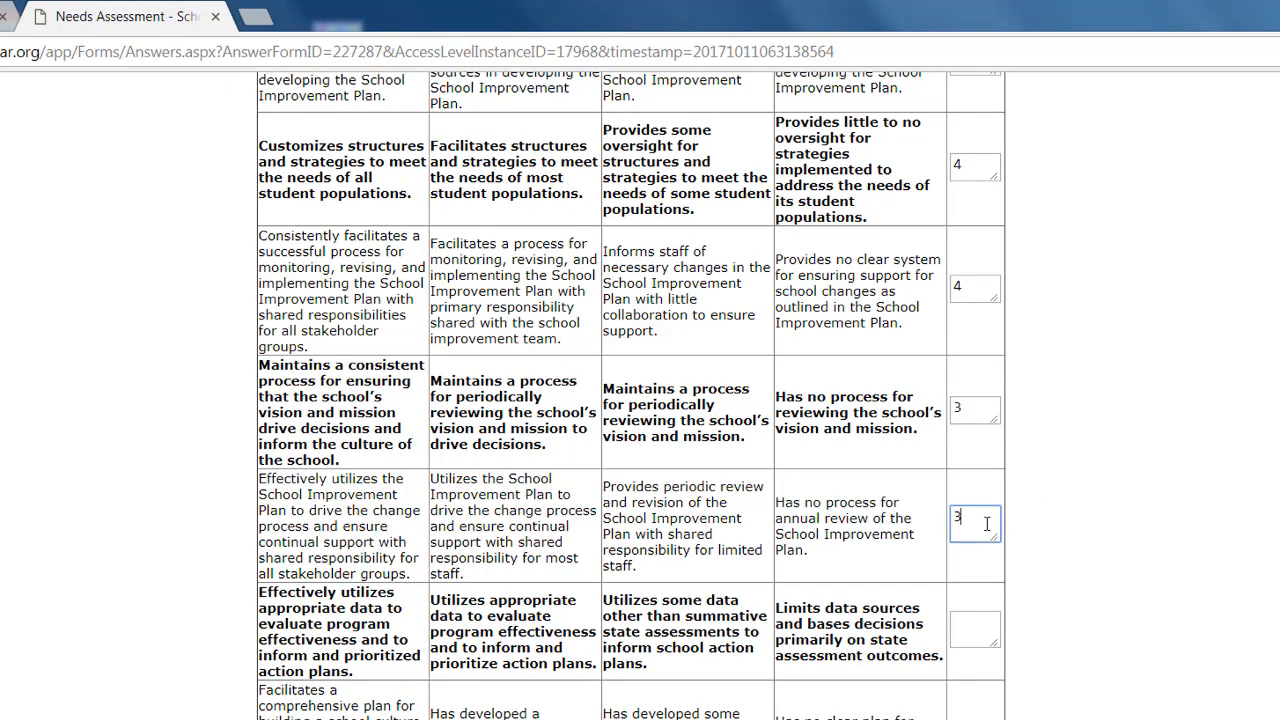
click(978, 628)
text(3)
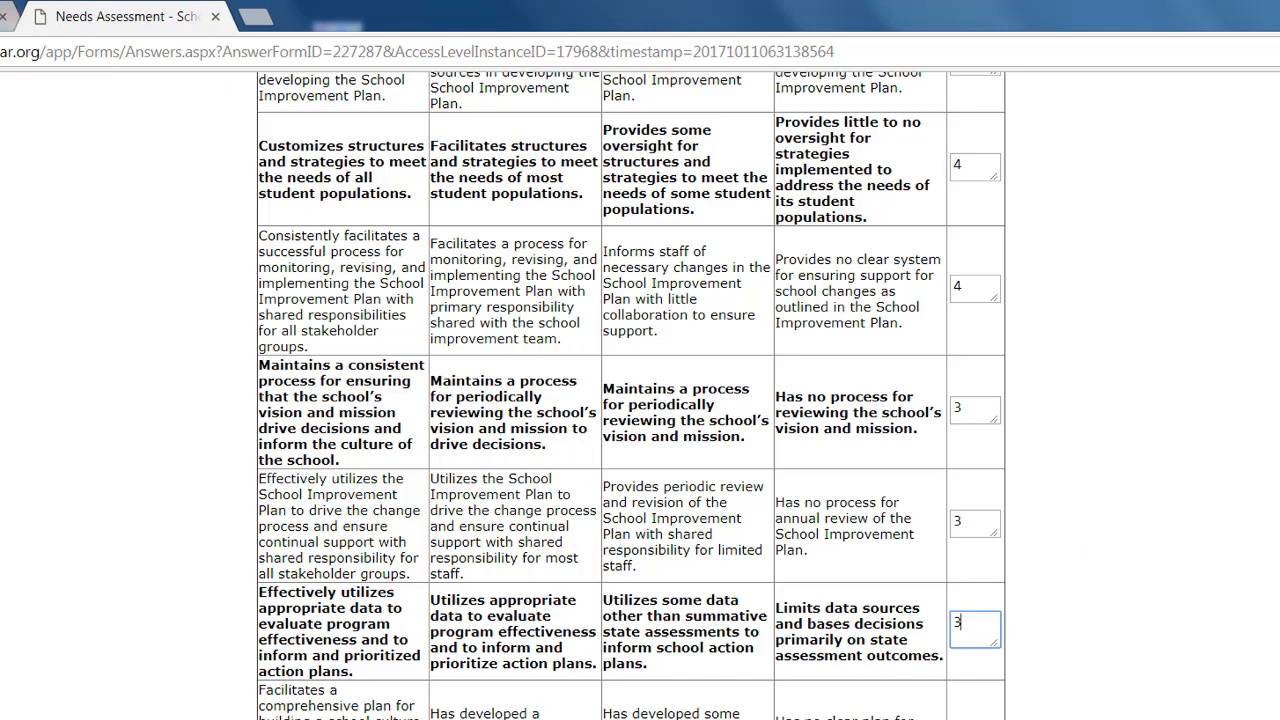
Score the school culture plan, safety plan, and NC TWC survey rows as 1
scroll(904, 491, down, 3)
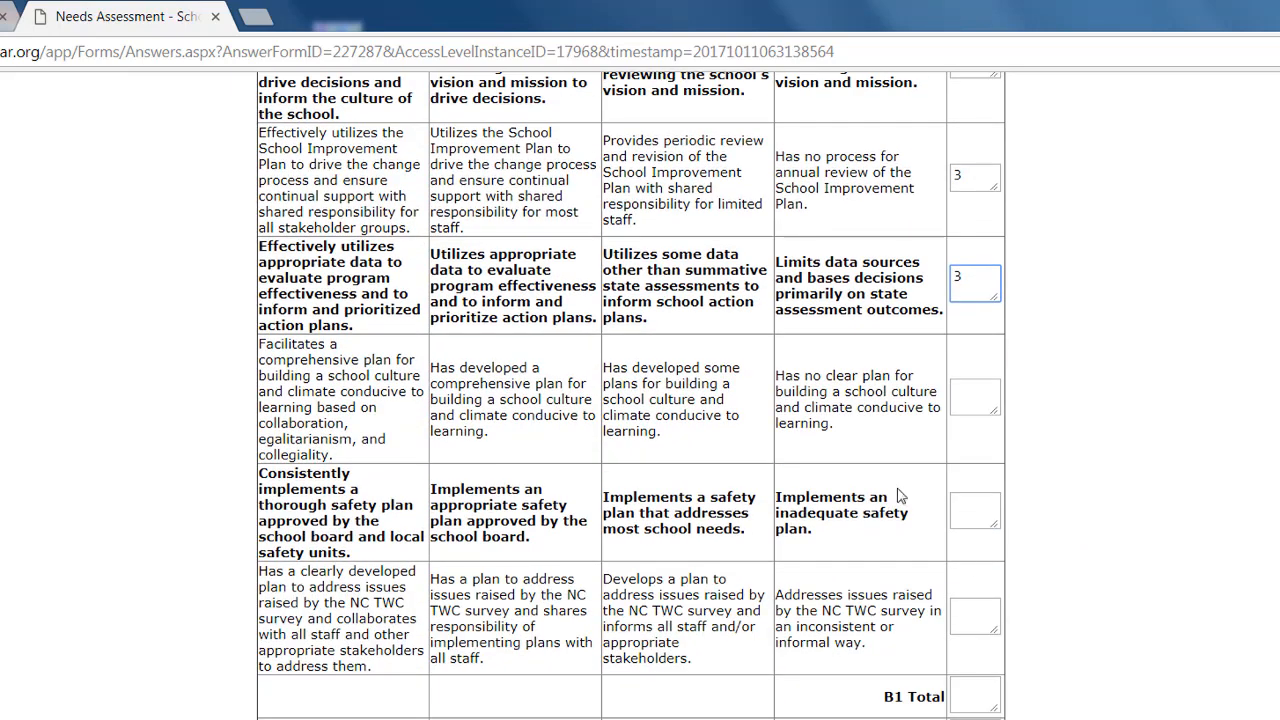
click(960, 396)
text(1)
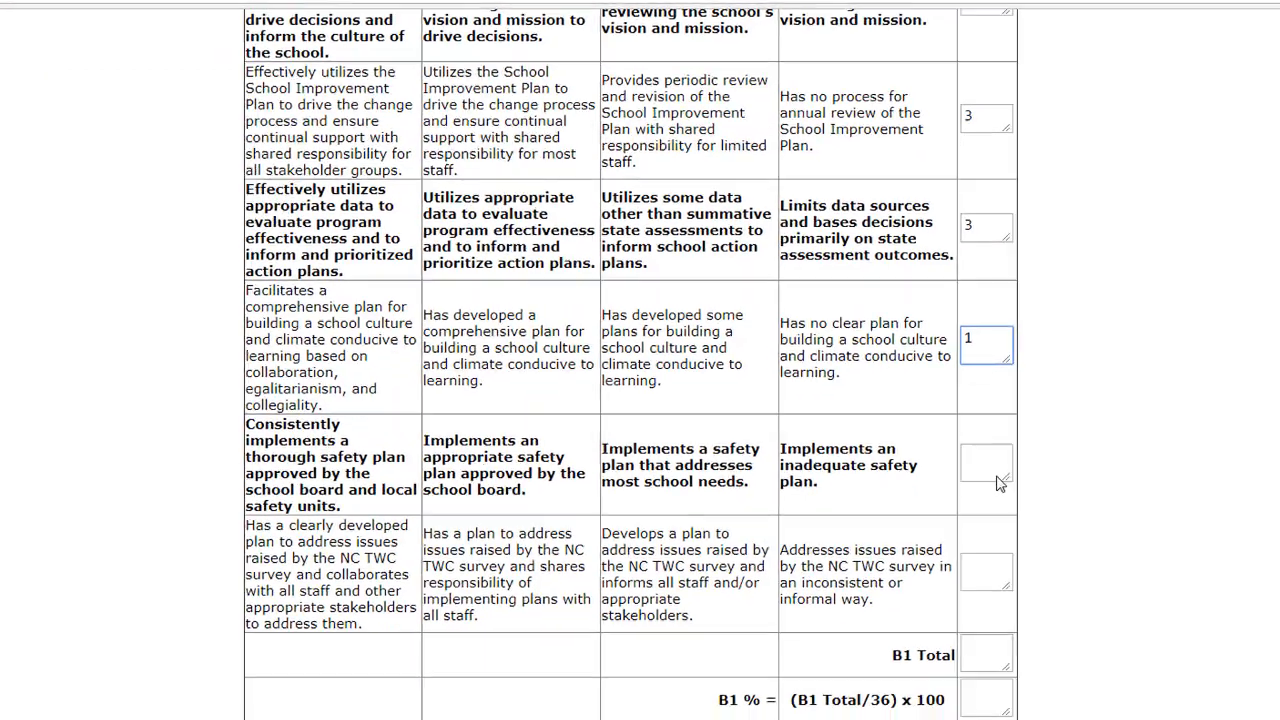
click(982, 515)
text(1)
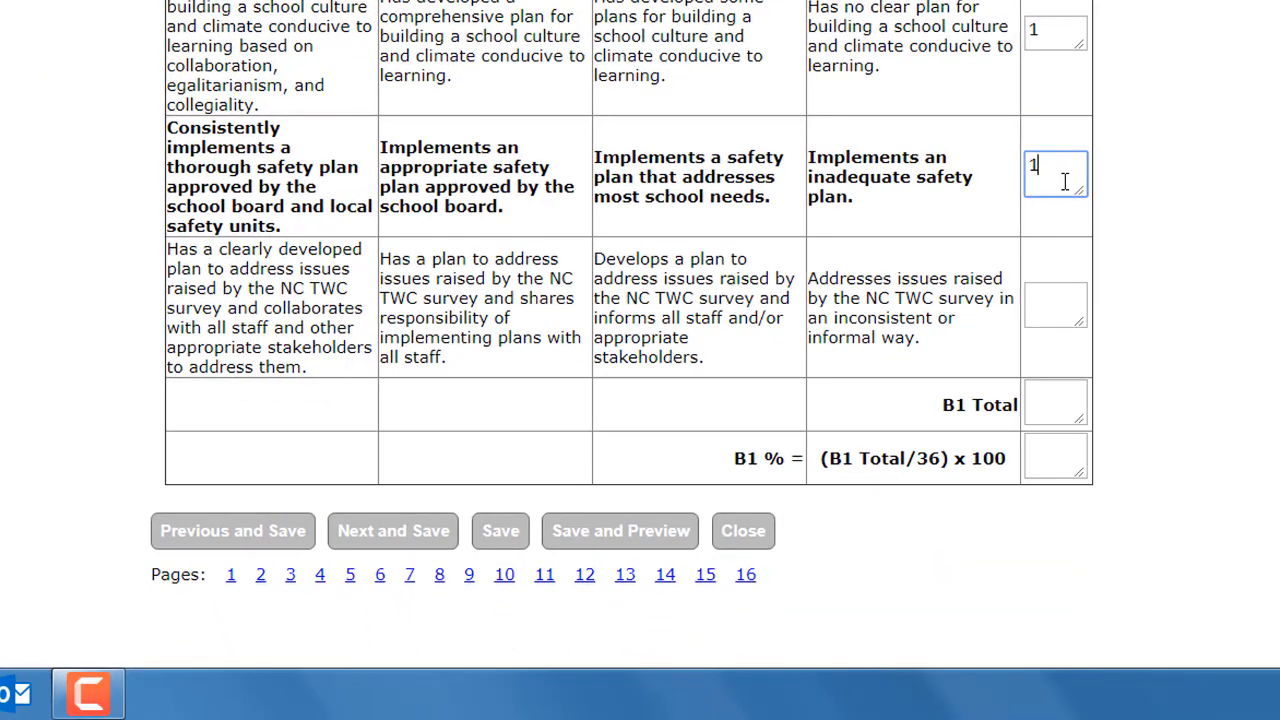
text(11)
key(BackSpace)
key(BackSpace)
text(1)
key(BackSpace)
click(1073, 303)
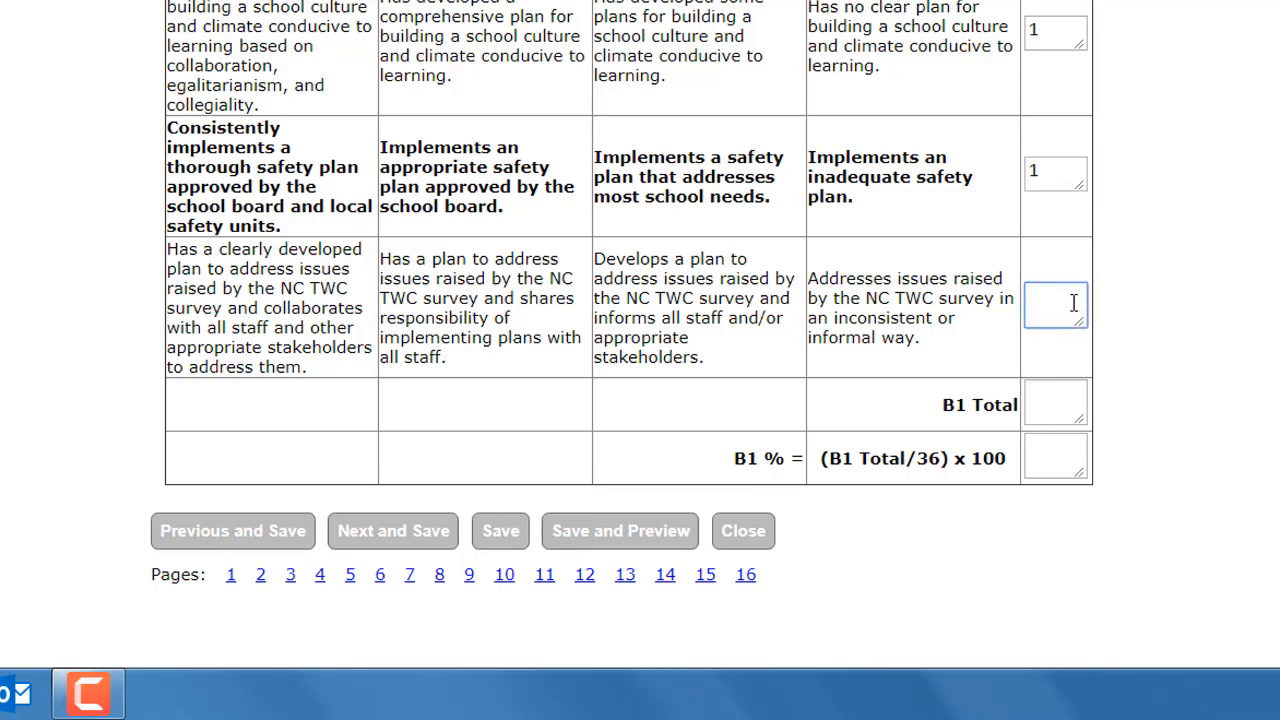
text(1)
Add up the B1 rubric scores, then enter 24 as the B1 Total and 67 as the B1 %
scroll(628, 340, up, 6)
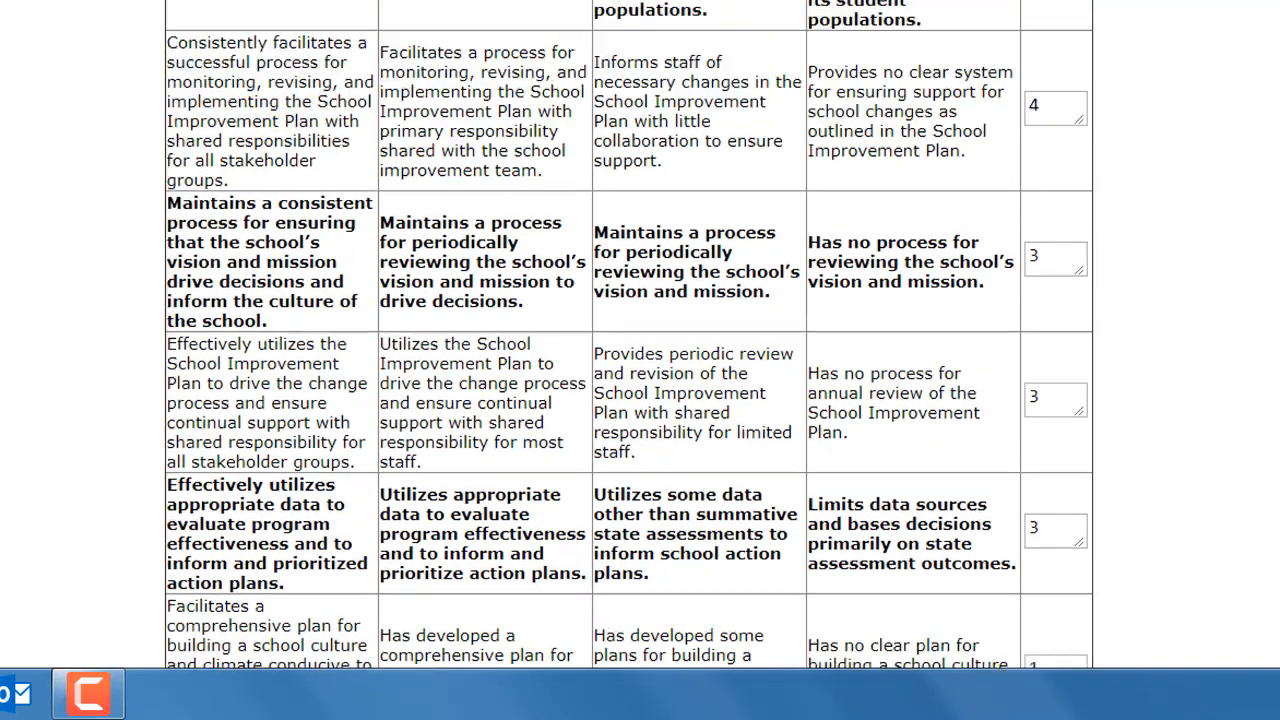
scroll(628, 336, up, 3)
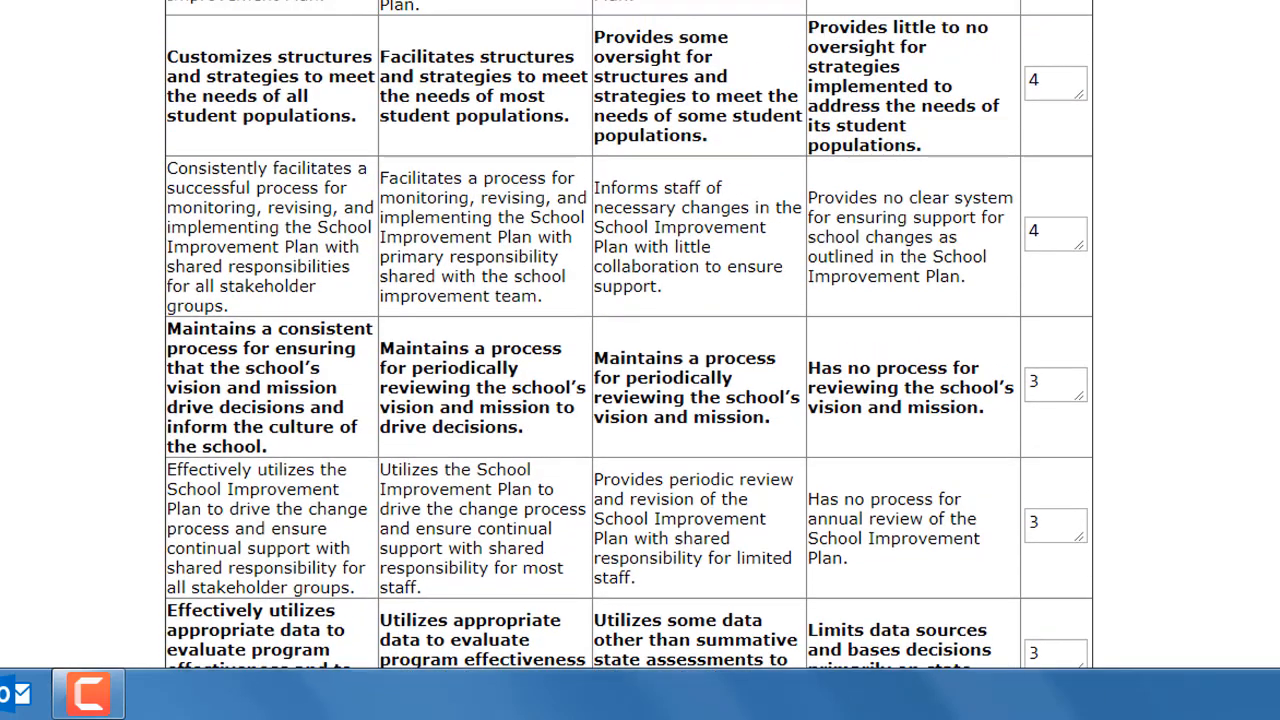
scroll(628, 336, down, 1)
scroll(629, 336, down, 2)
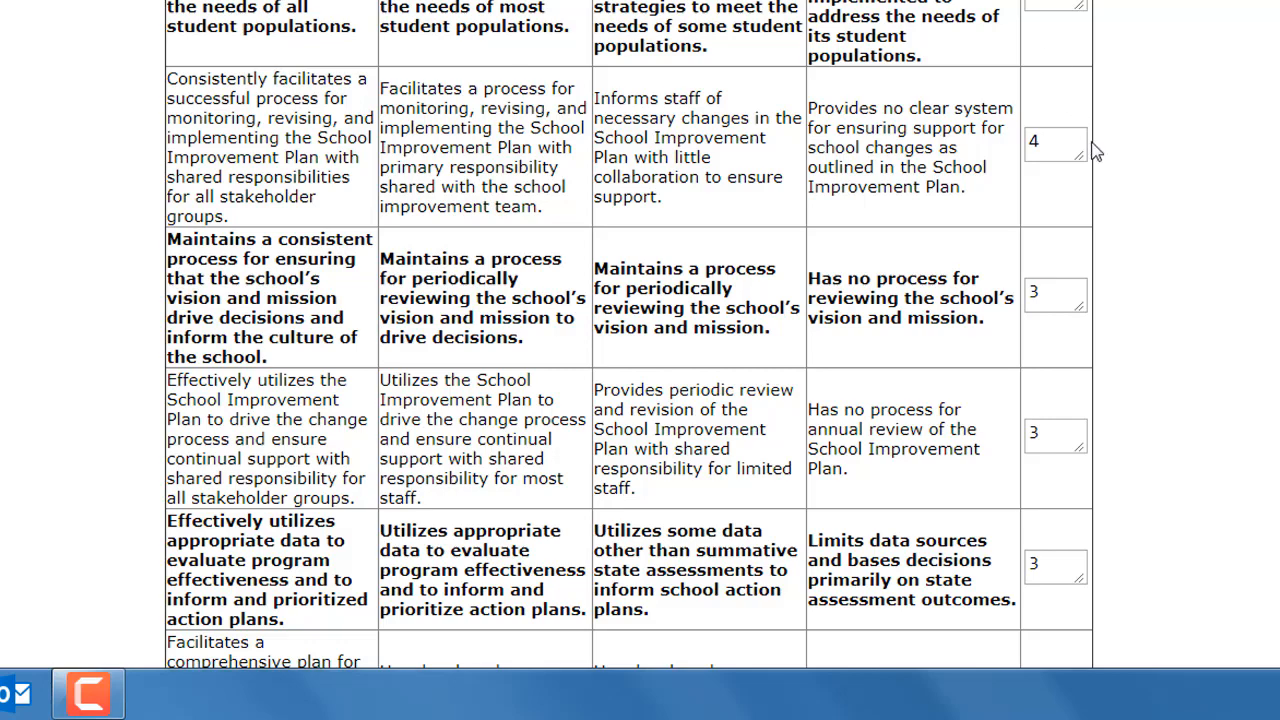
scroll(628, 350, down, 5)
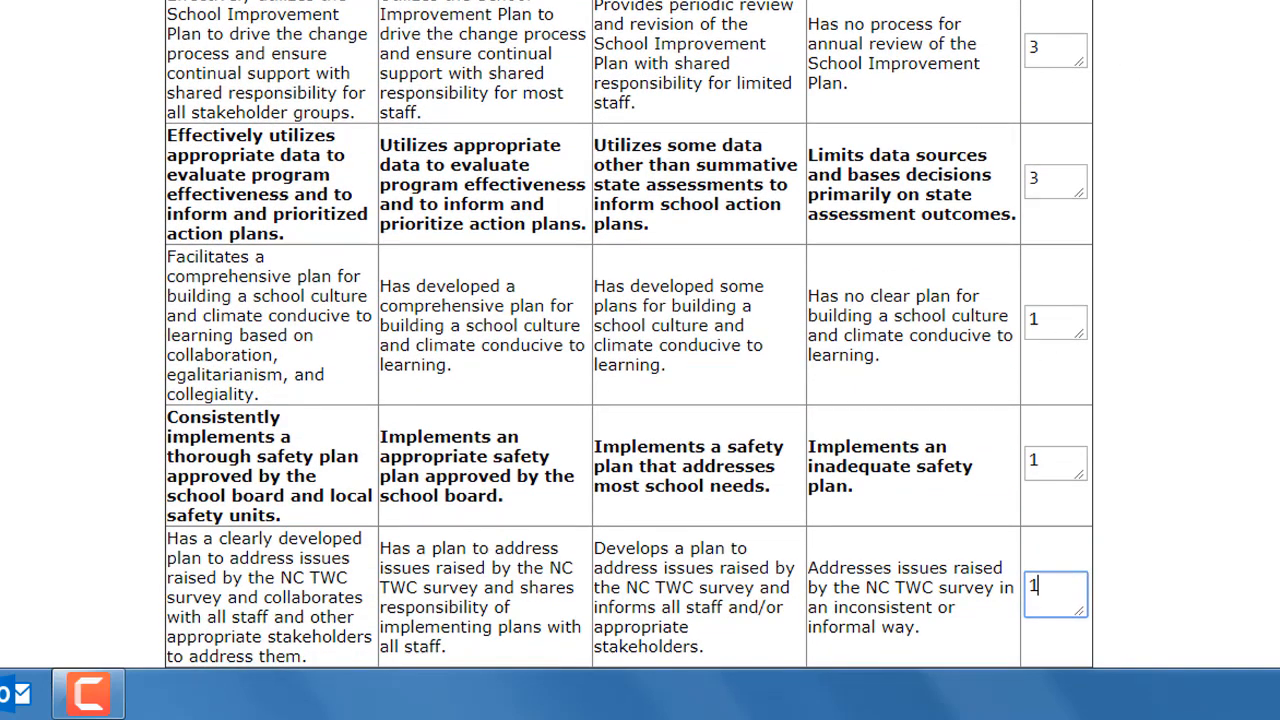
scroll(1040, 590, down, 2)
scroll(1060, 412, down, 3)
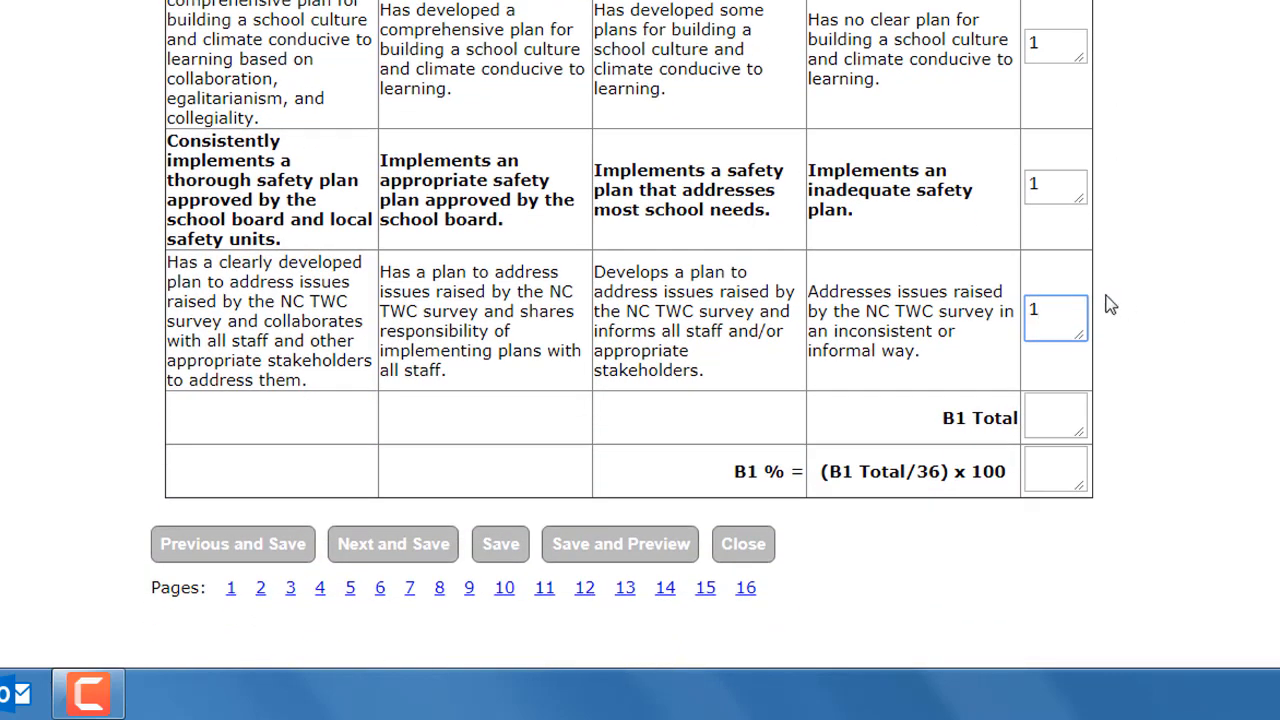
click(1060, 412)
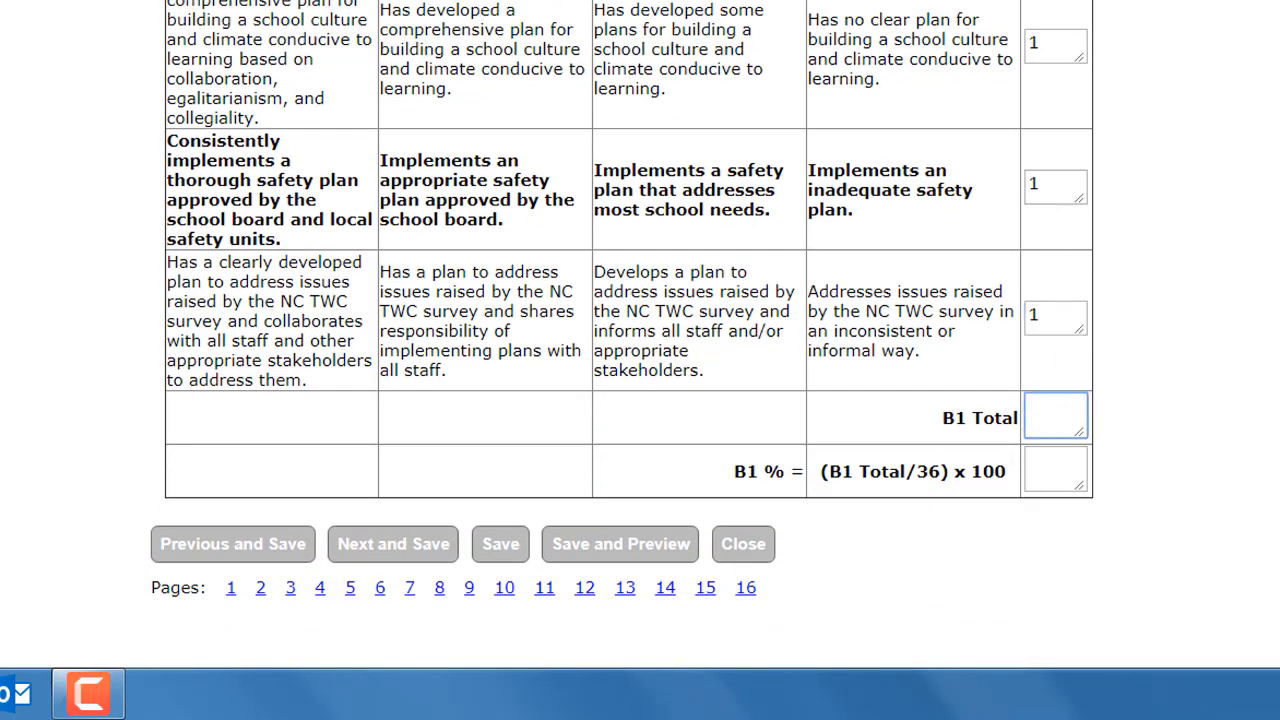
text(24)
click(1050, 468)
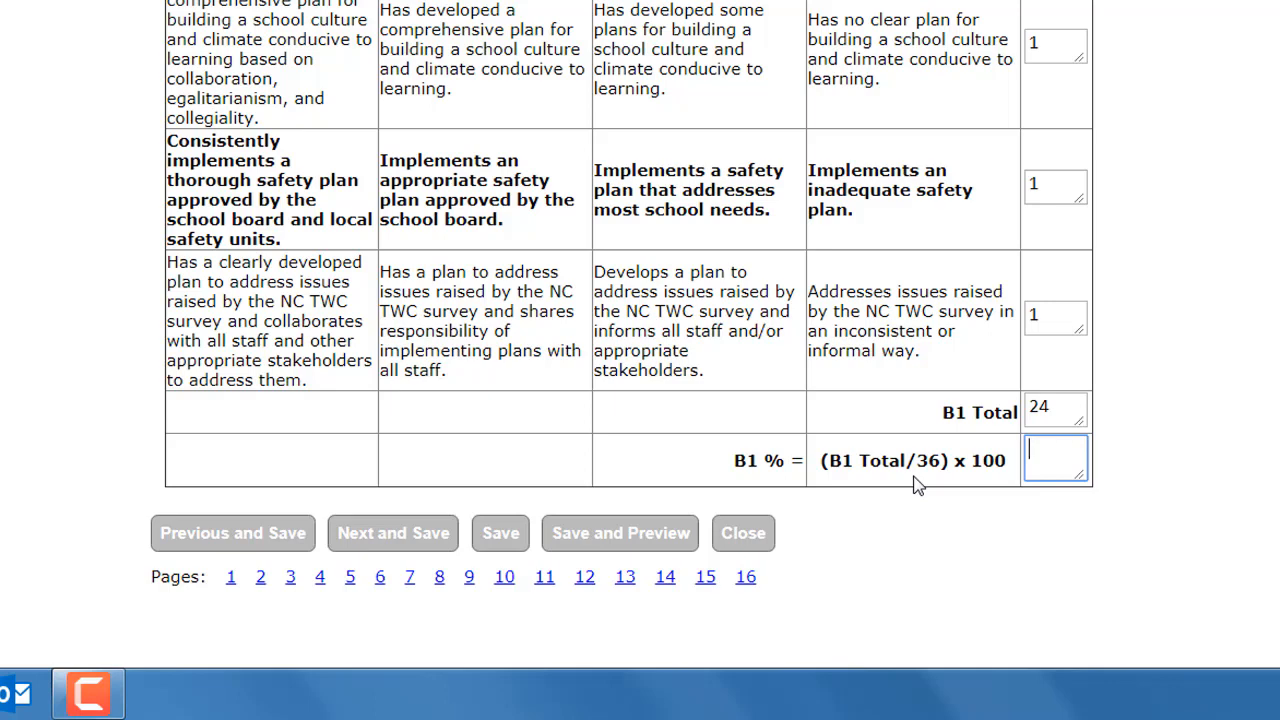
text(67)
click(1201, 521)
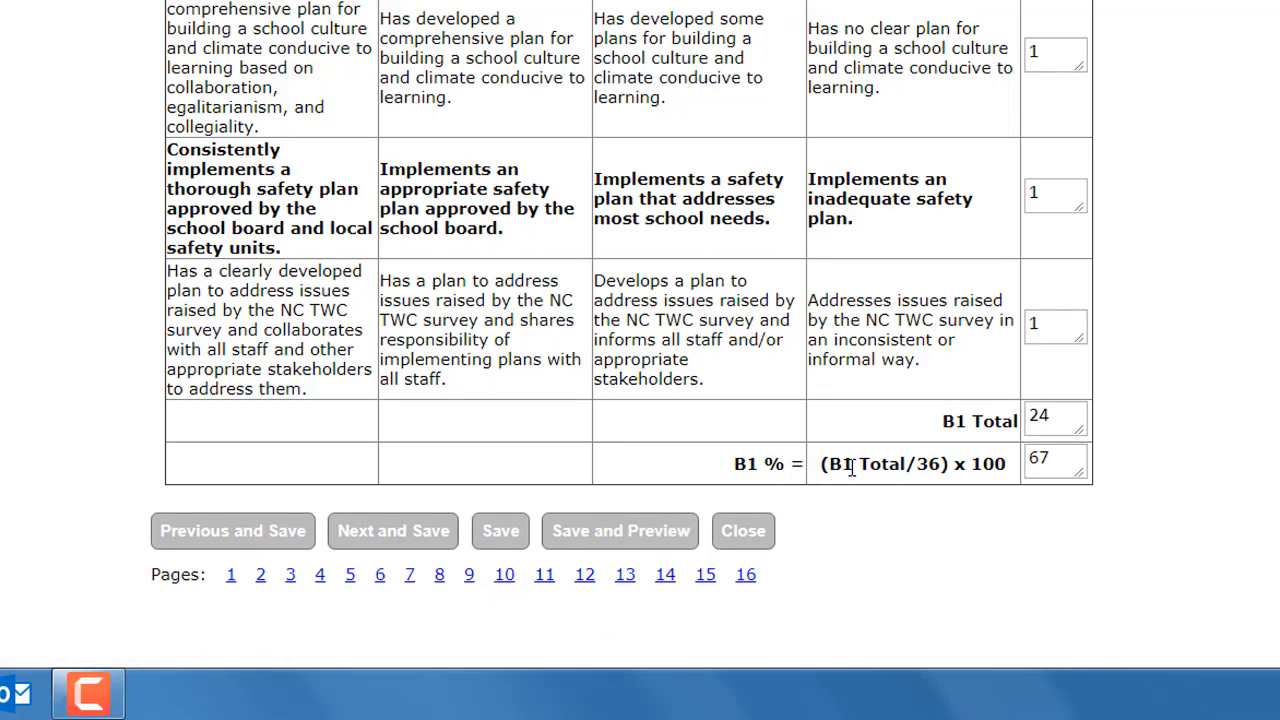
Highlight the B1 label in the percentage row and review the scored rubric back to the B1 section heading
double_click(757, 462)
click(1237, 446)
scroll(628, 300, up, 1)
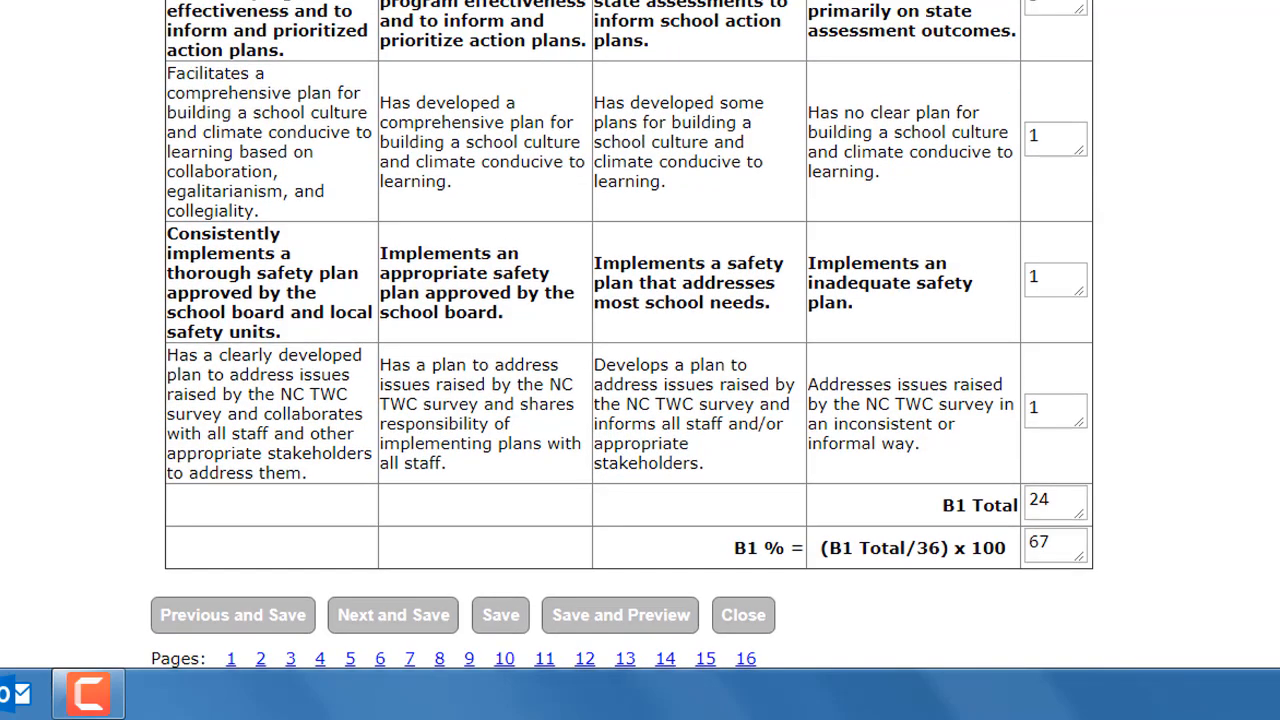
scroll(628, 336, up, 10)
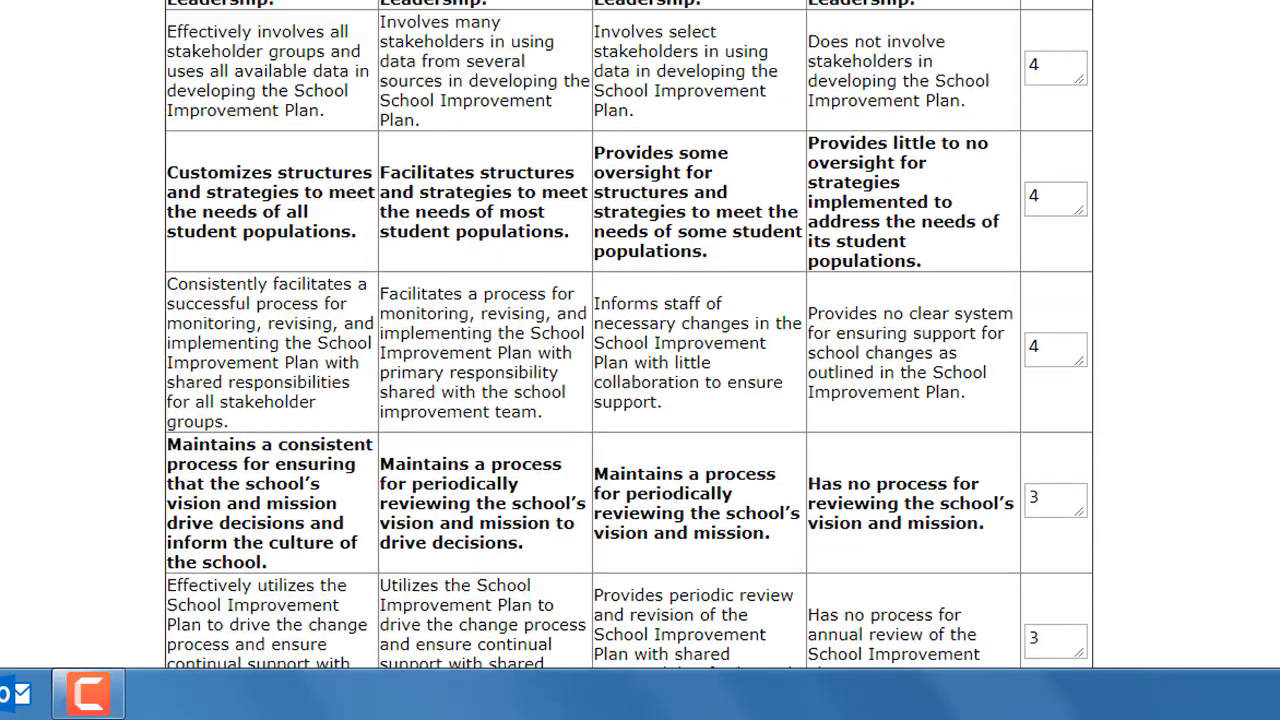
scroll(628, 336, up, 2)
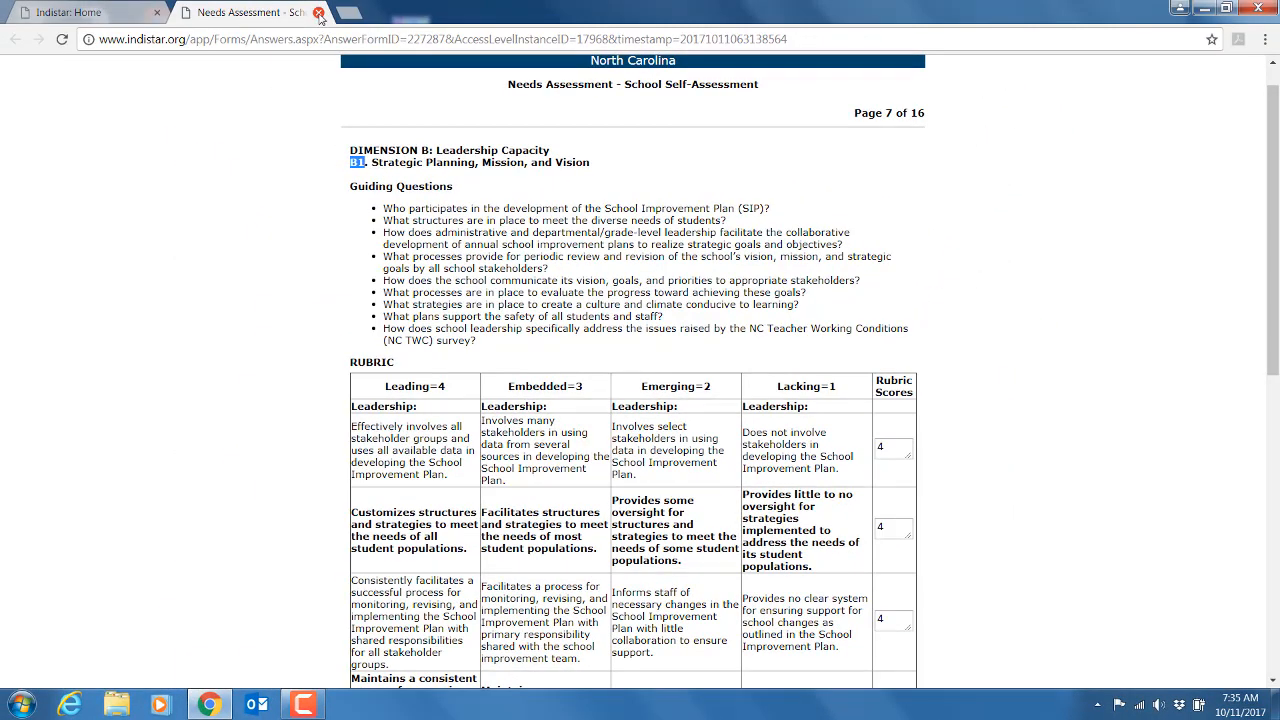
Close the Needs Assessment form and view the dashboard's Submissions and Snapshot sections
click(319, 13)
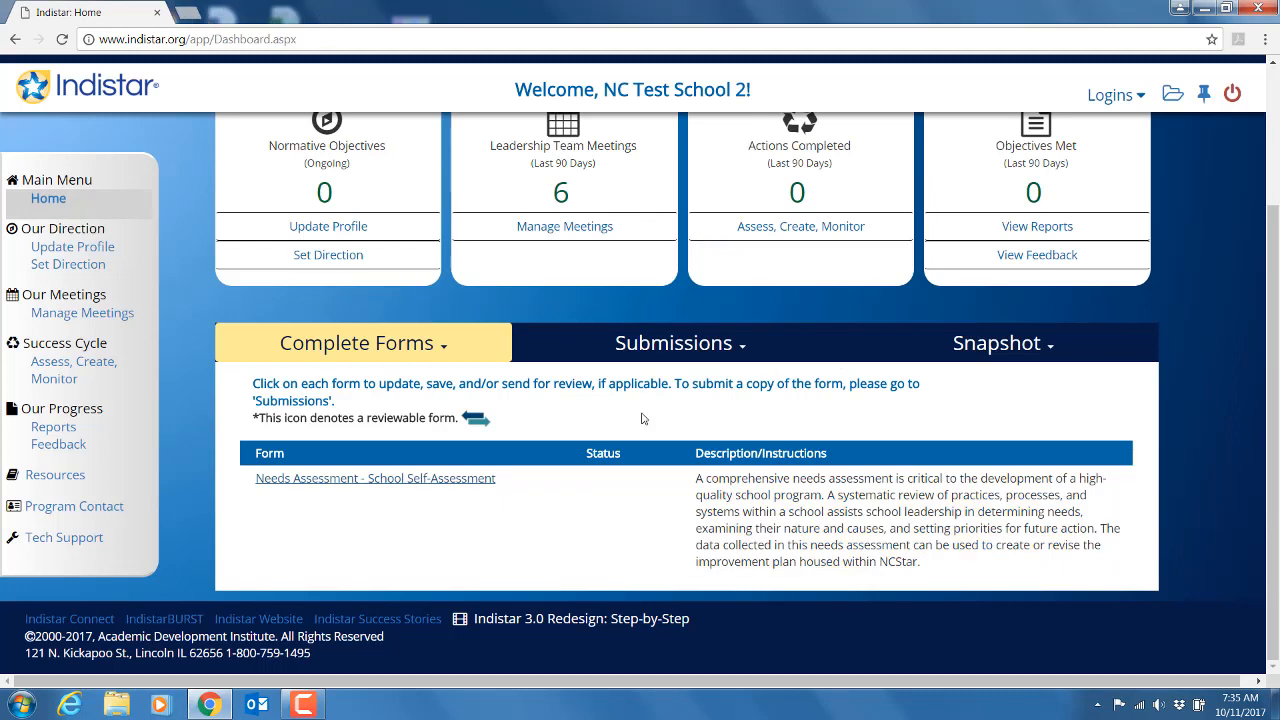
click(687, 350)
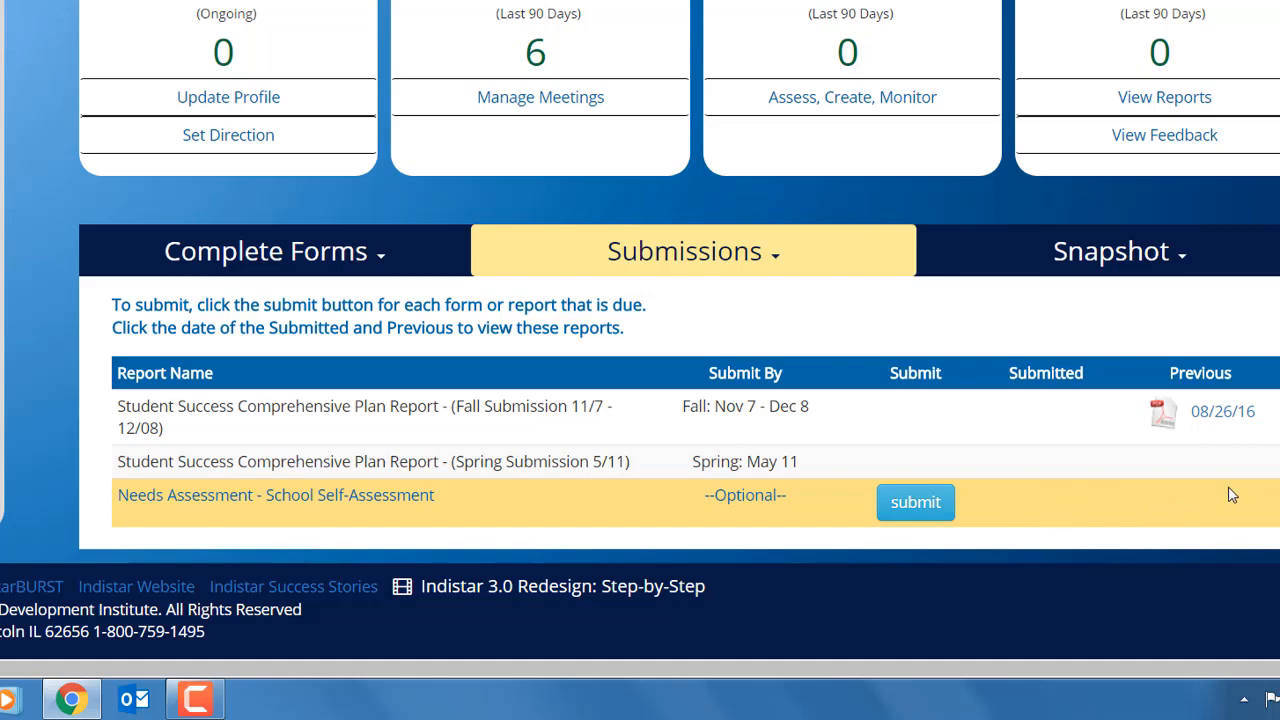
click(1130, 262)
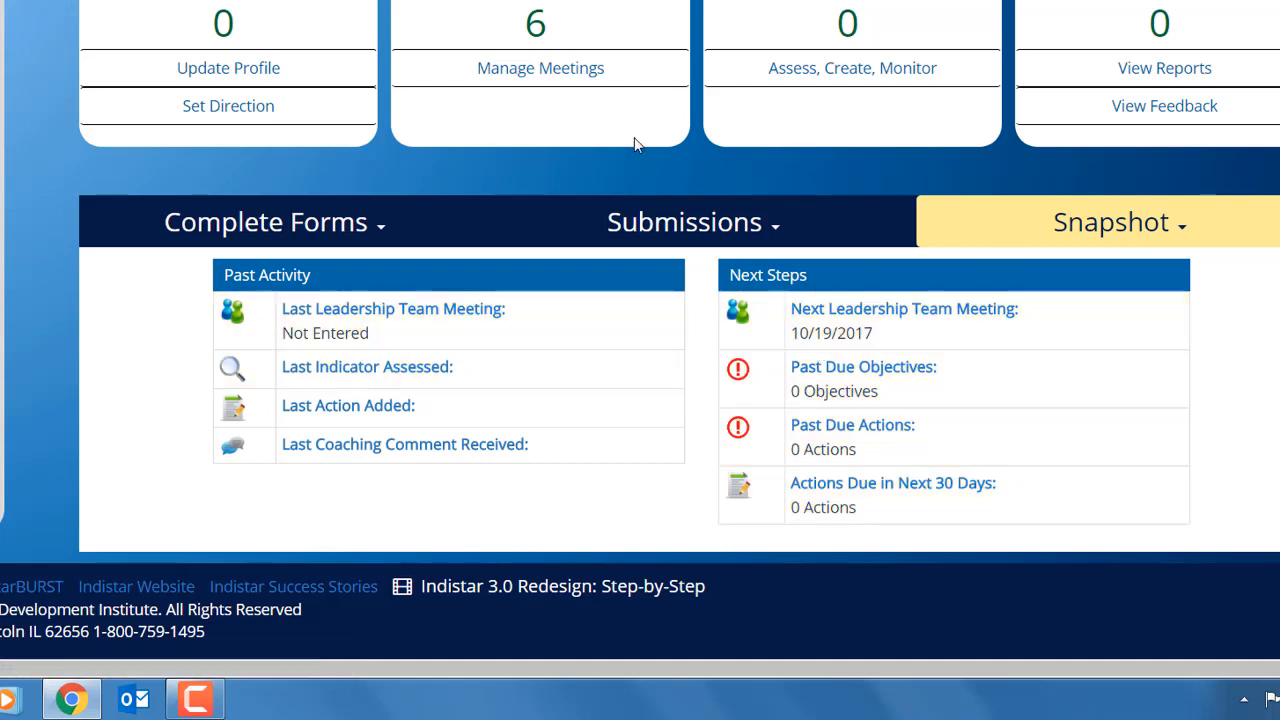
Open the school's Update Profile page and look through the School Information, School Principal and Process Manager sections
scroll(634, 145, up, 3)
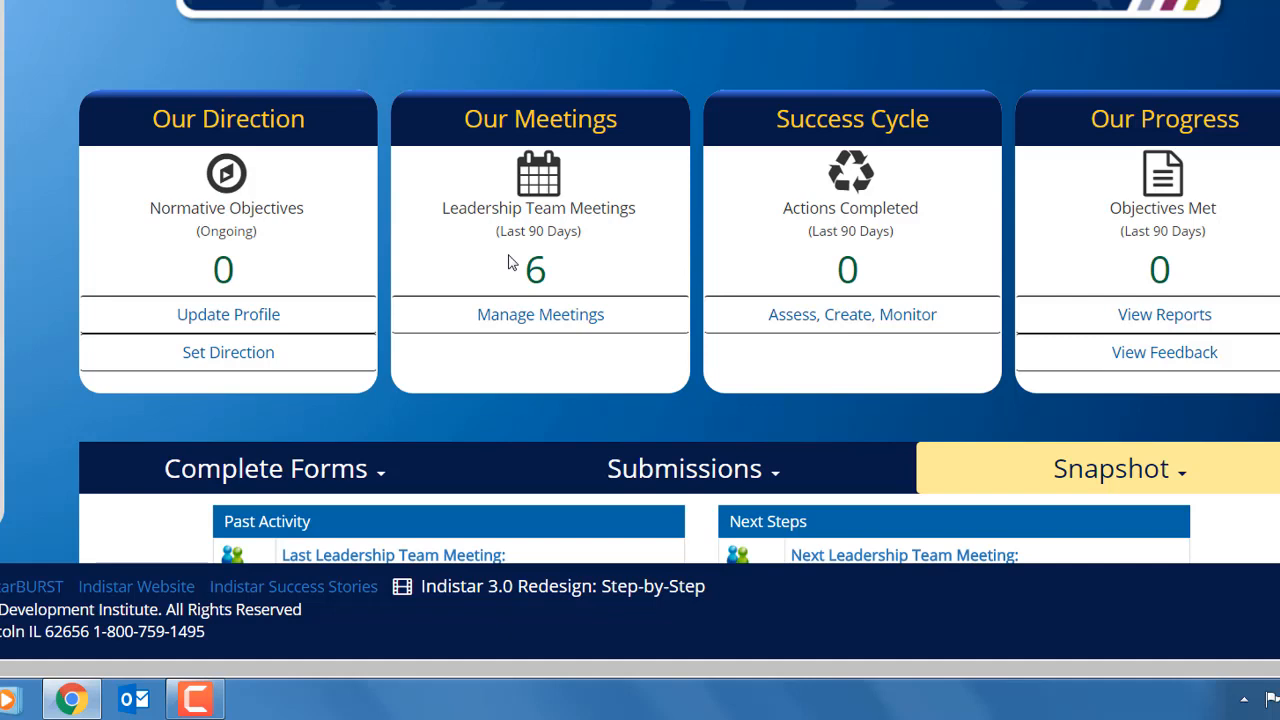
click(247, 327)
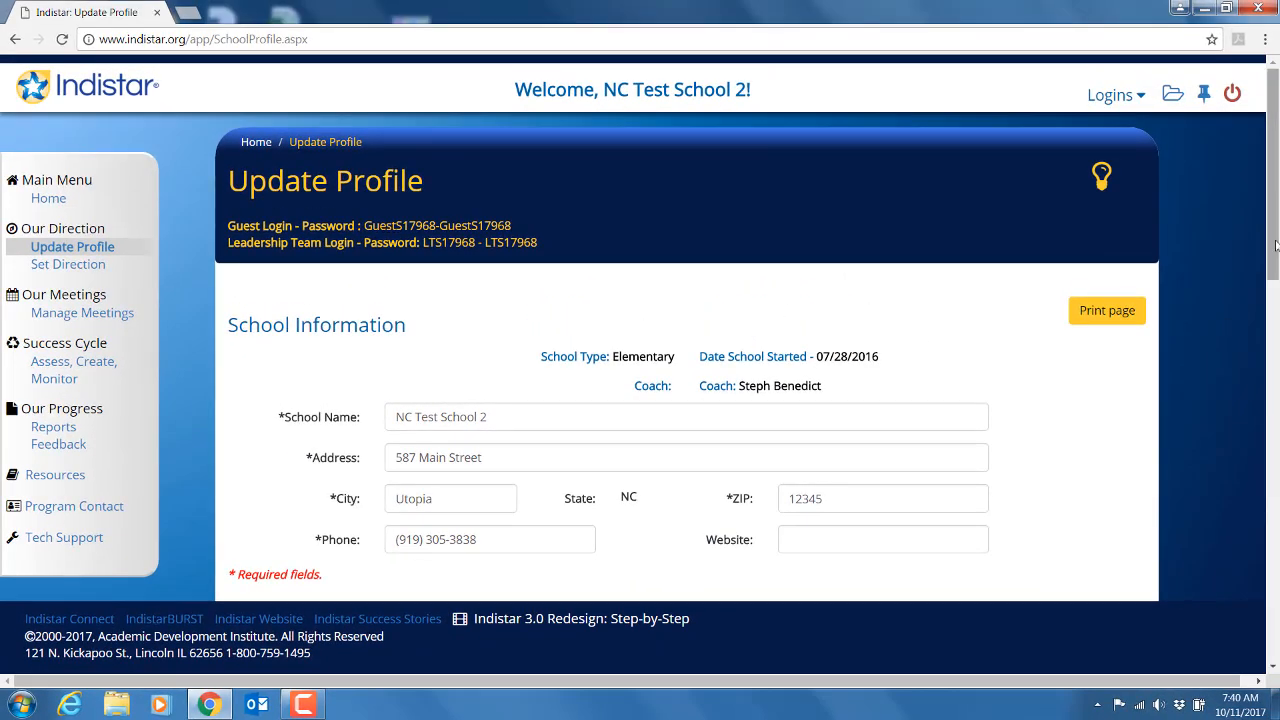
drag(1276, 245, 1275, 263)
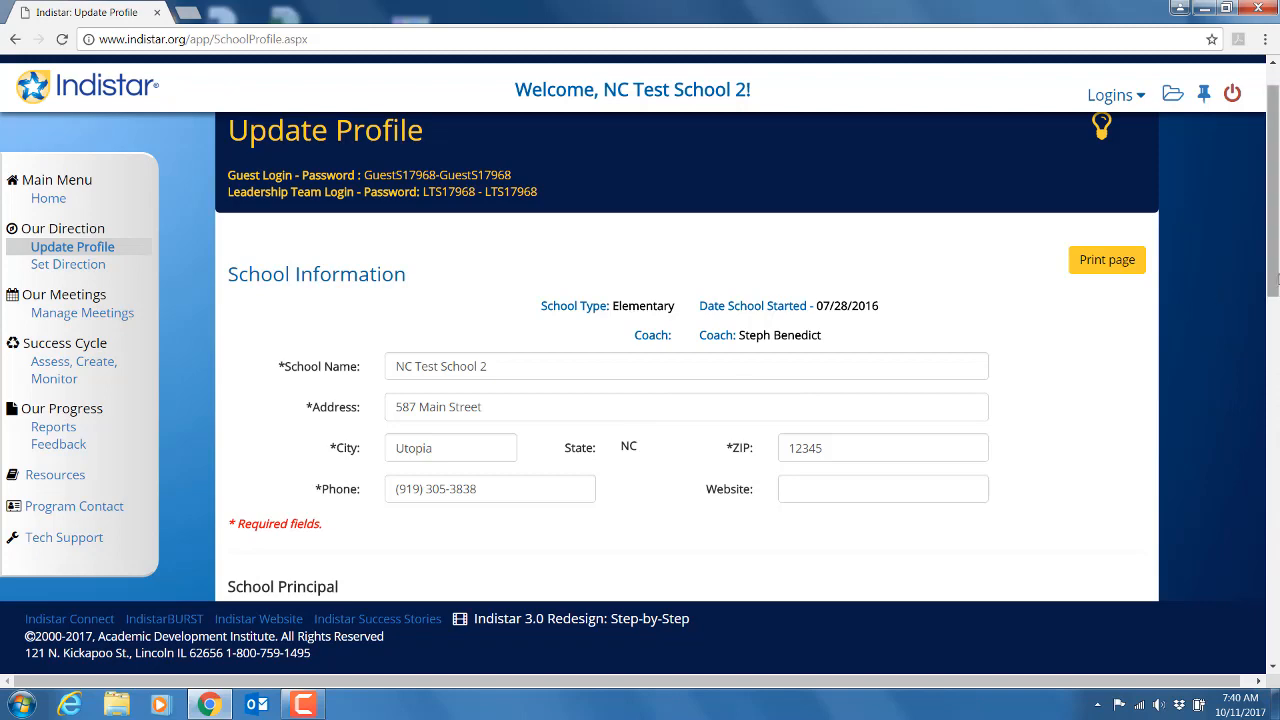
drag(1275, 278, 1252, 433)
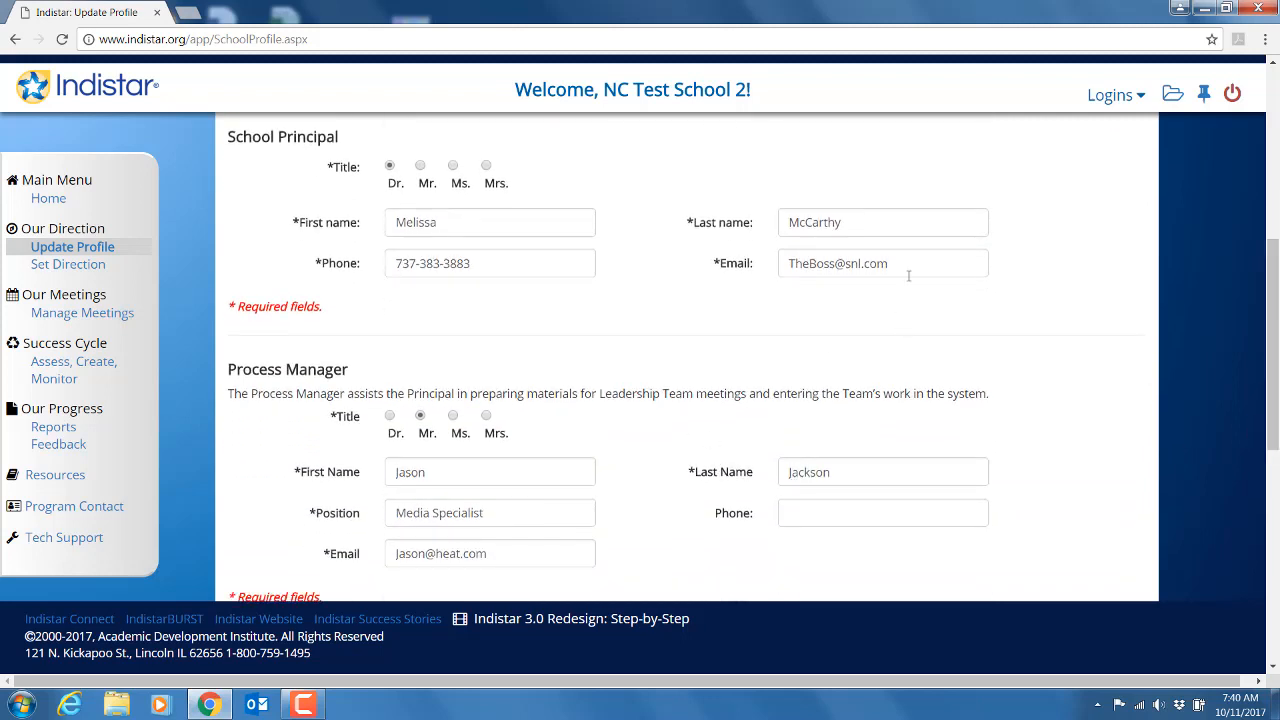
drag(490, 556, 391, 554)
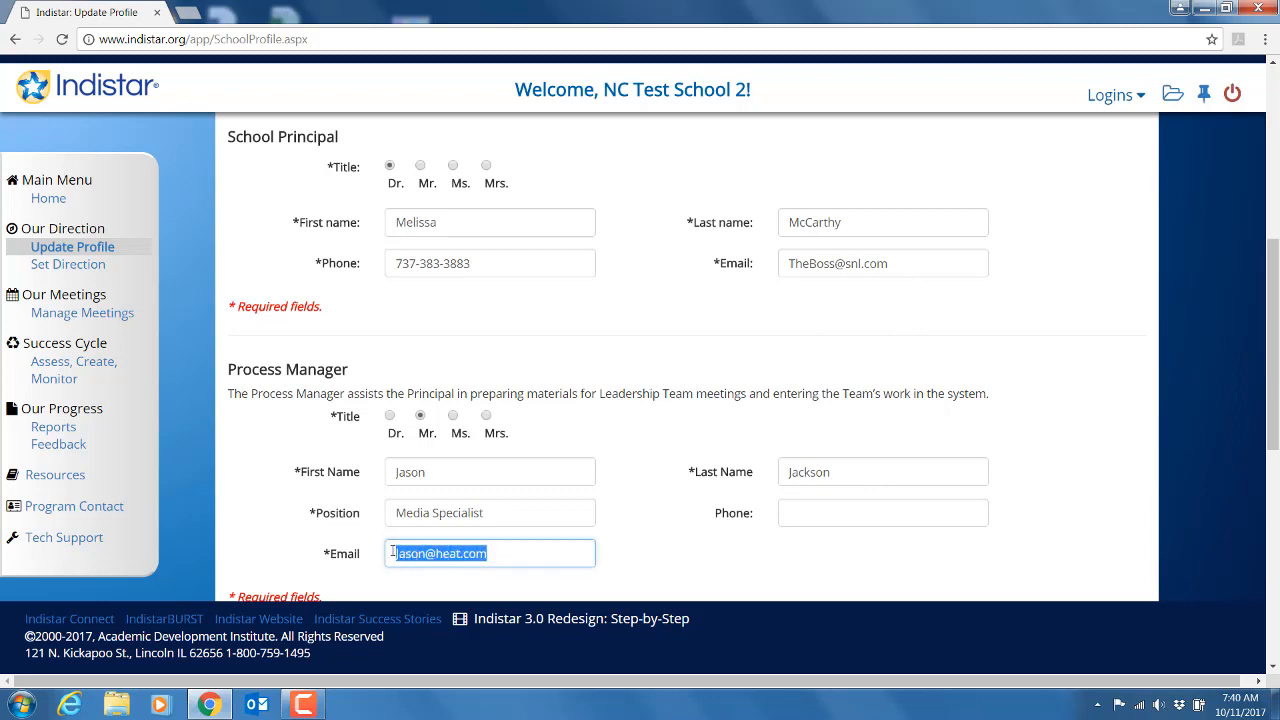
click(899, 267)
drag(899, 267, 787, 266)
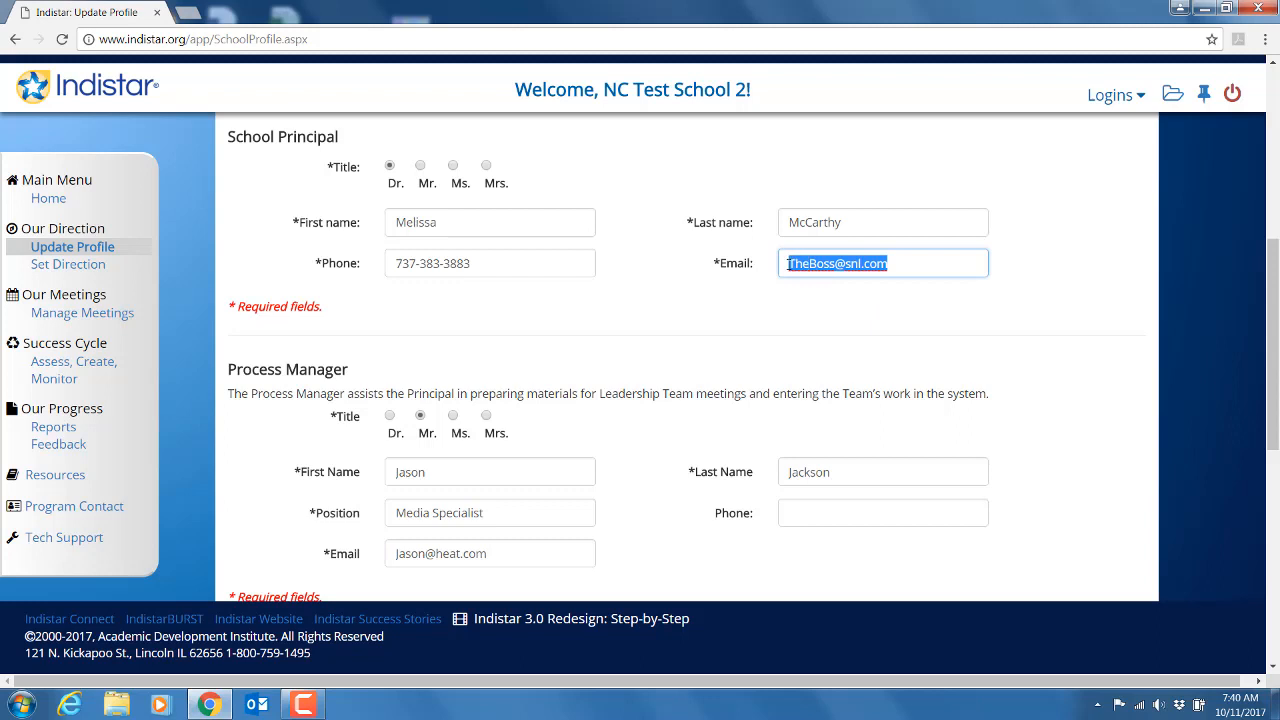
click(731, 307)
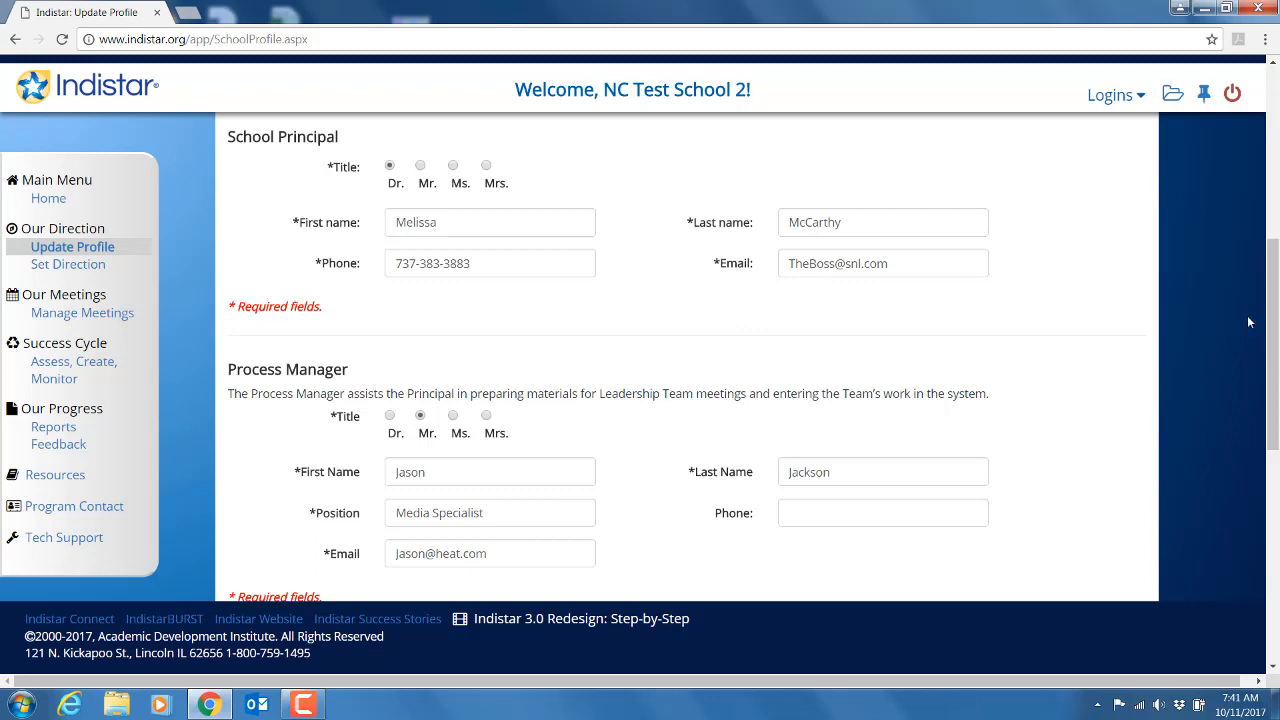
Edit the team member listed as Teacher, setting the association to Other, please specify with "4th grade teacher", and save the edits
drag(1276, 293, 1268, 390)
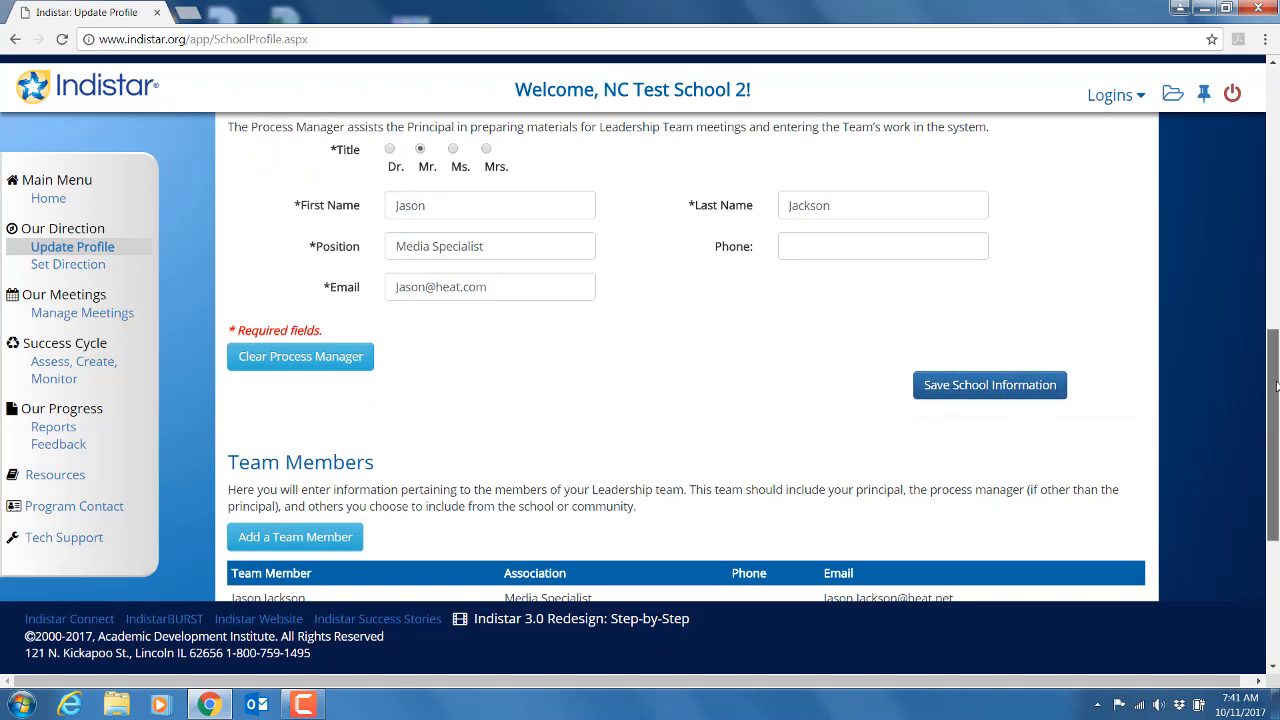
drag(1275, 400, 1271, 469)
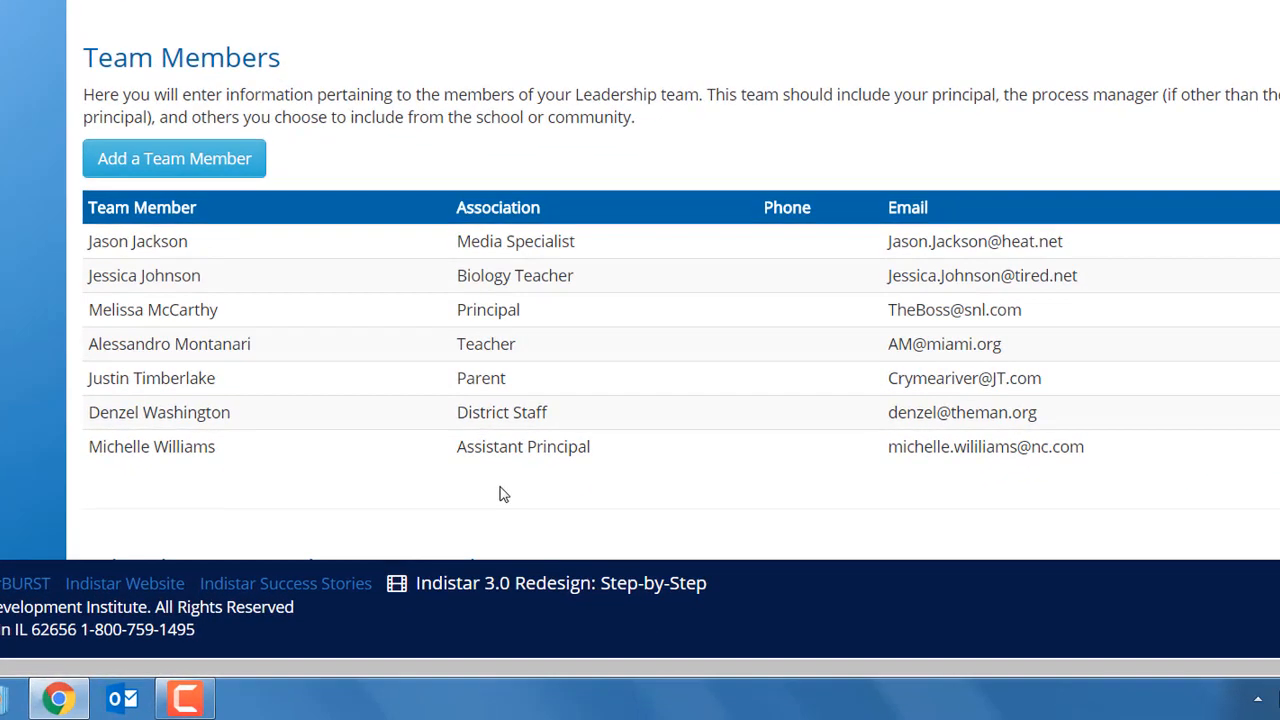
click(492, 357)
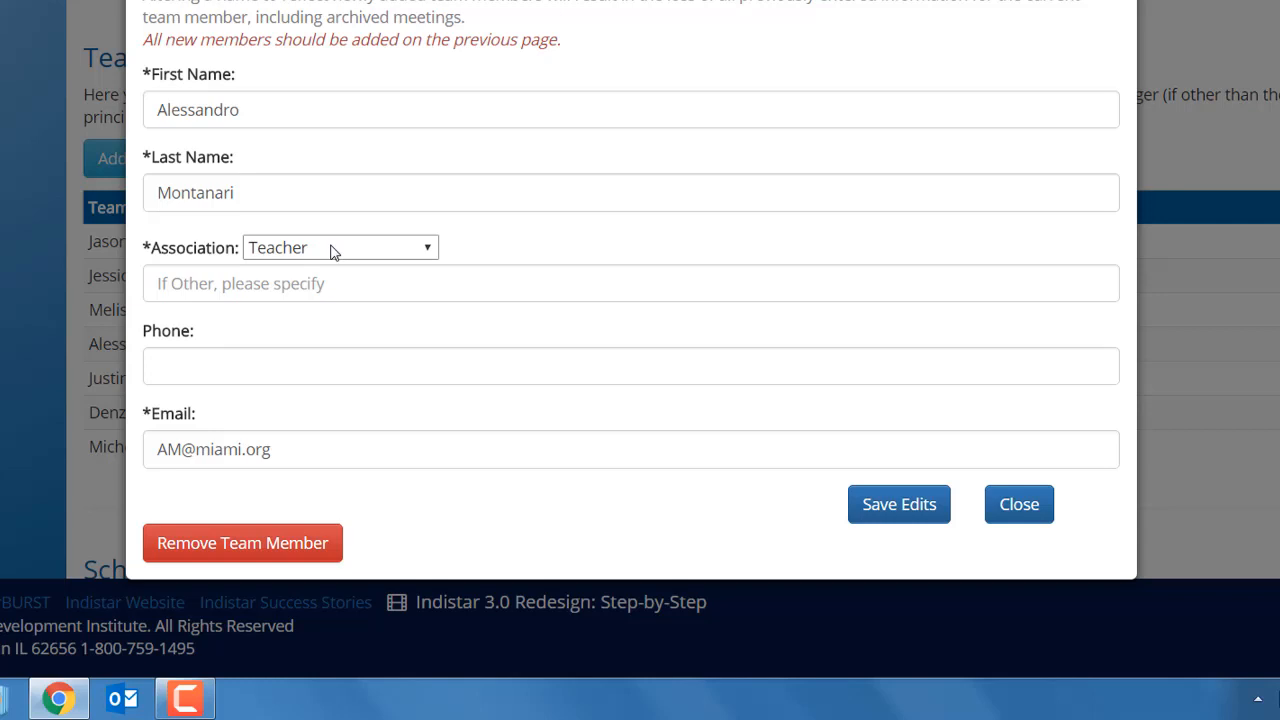
click(334, 250)
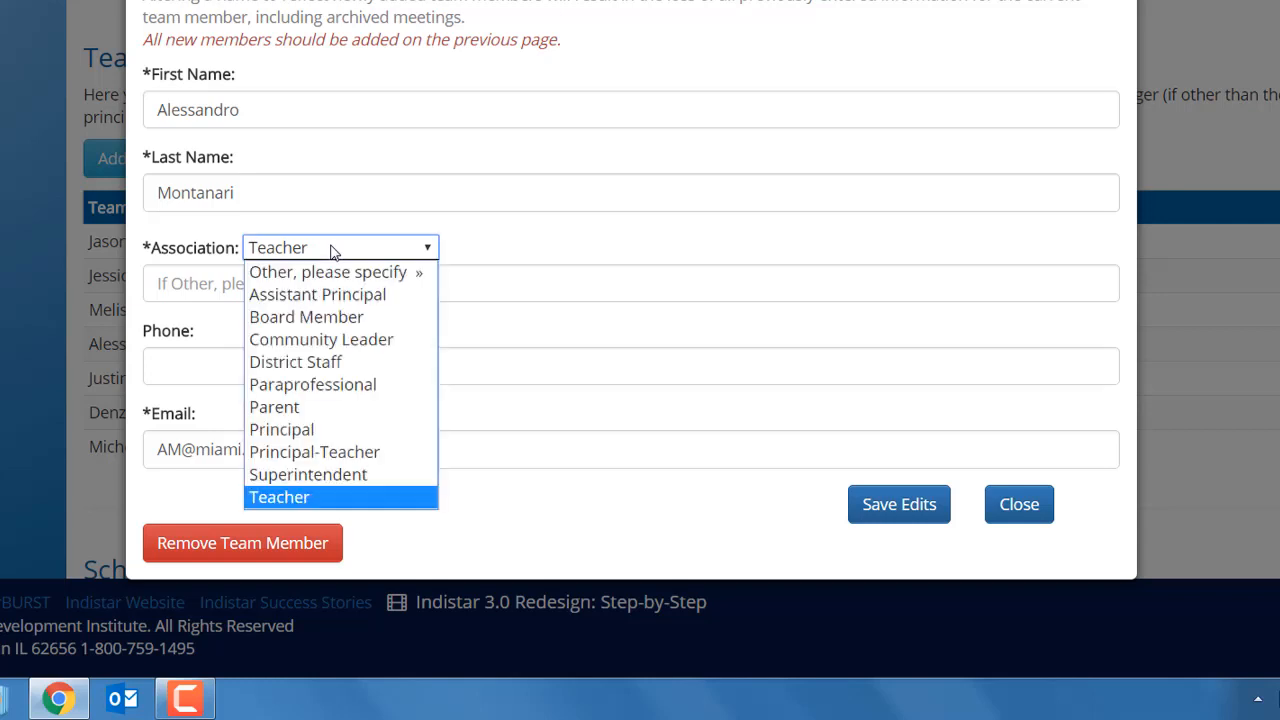
click(283, 274)
click(262, 286)
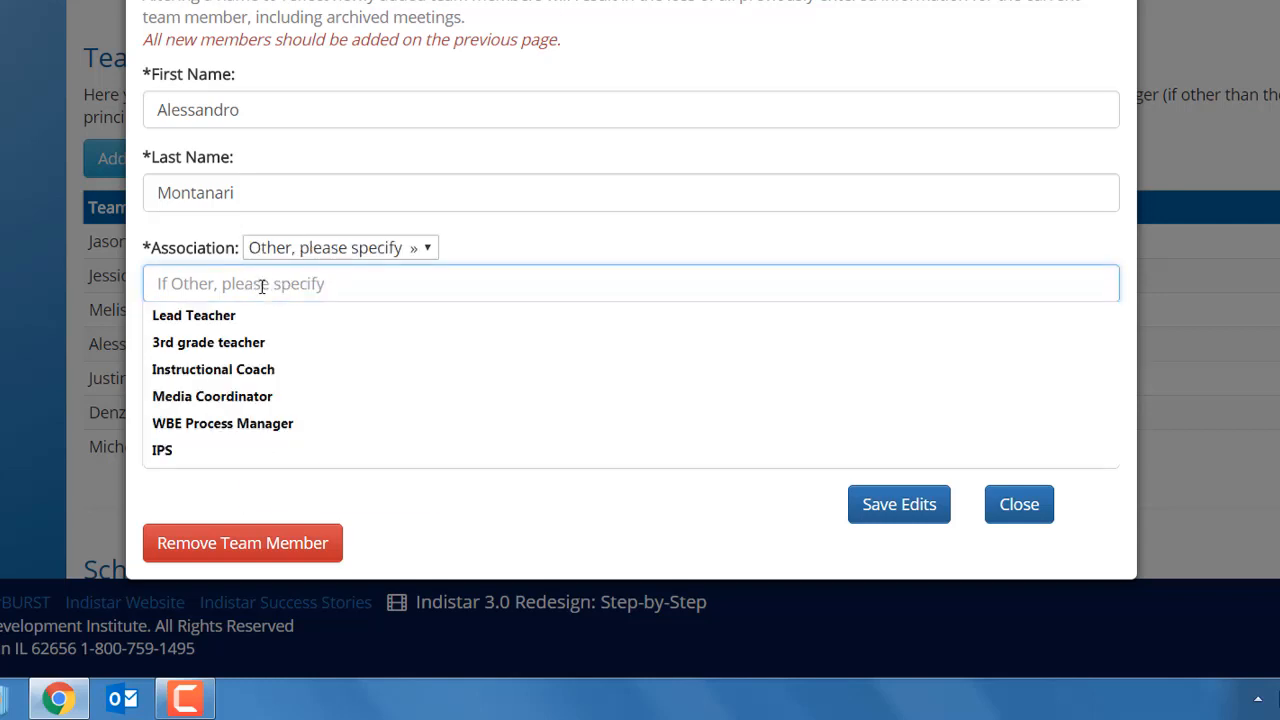
text(4th grade t)
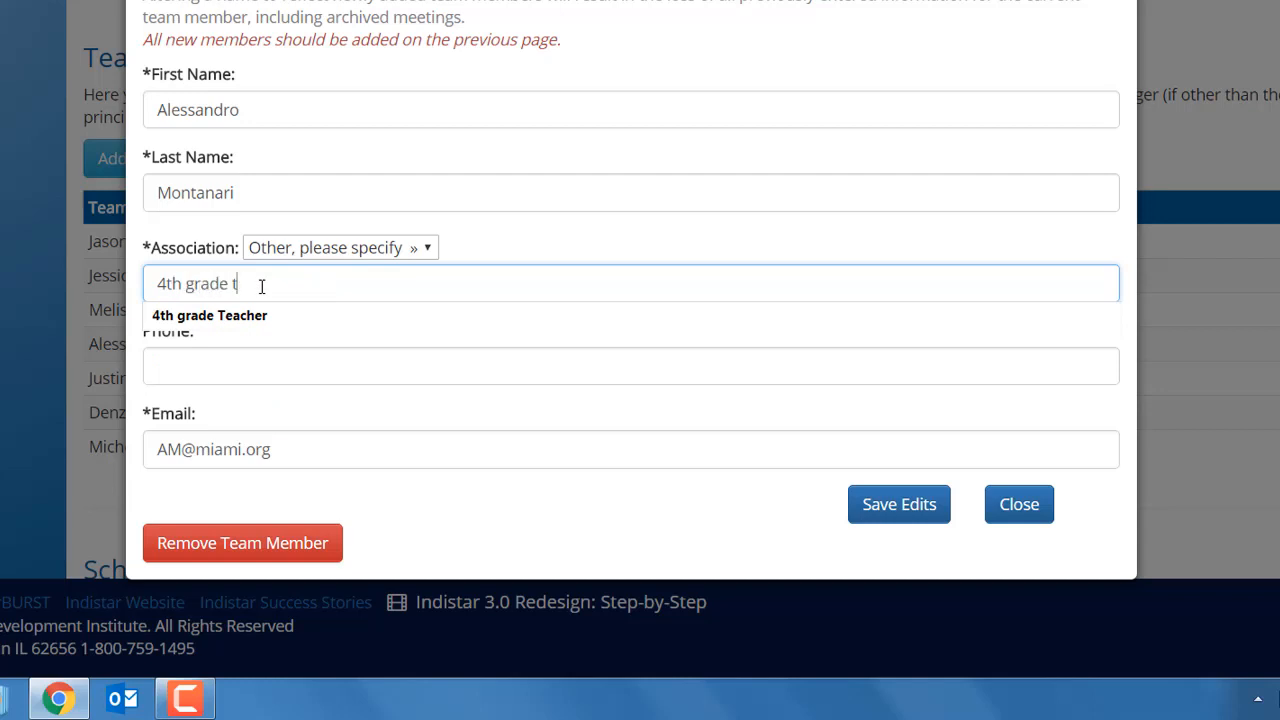
text(eacher)
click(877, 506)
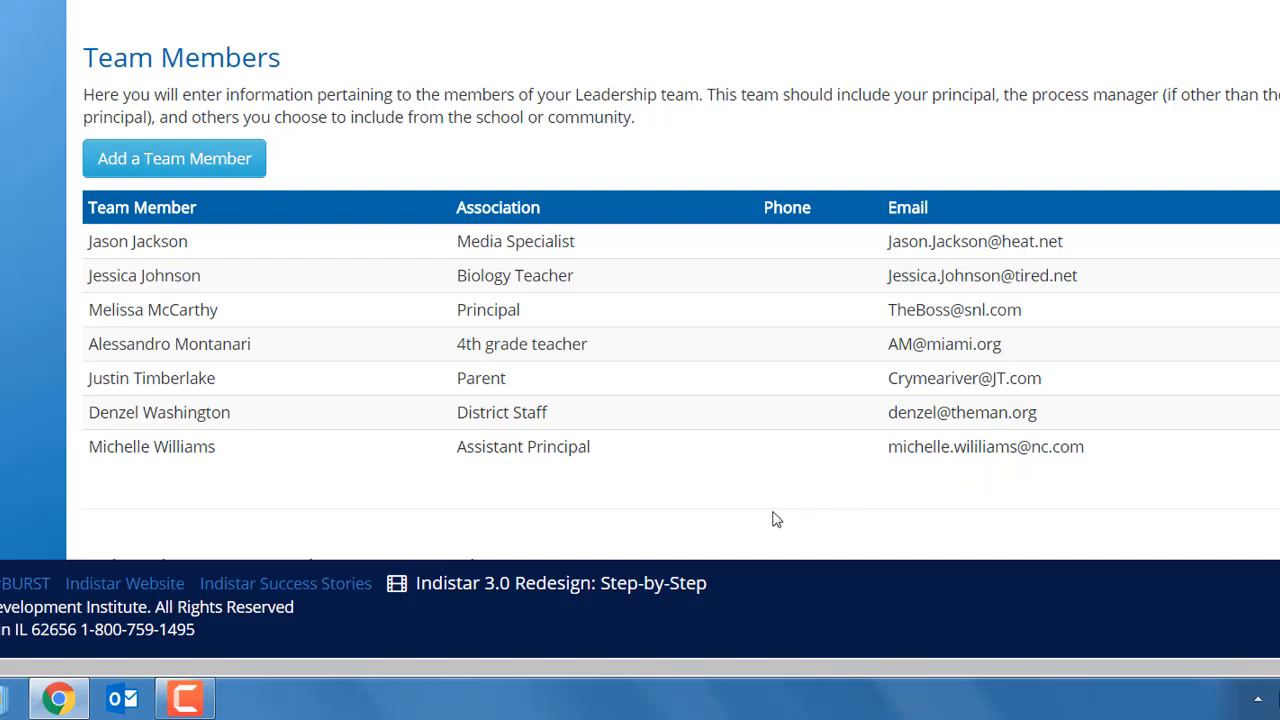
Review the Team Members list, the optional School Demographics section and the school, principal and Process Manager details of the profile
scroll(727, 509, down, 1)
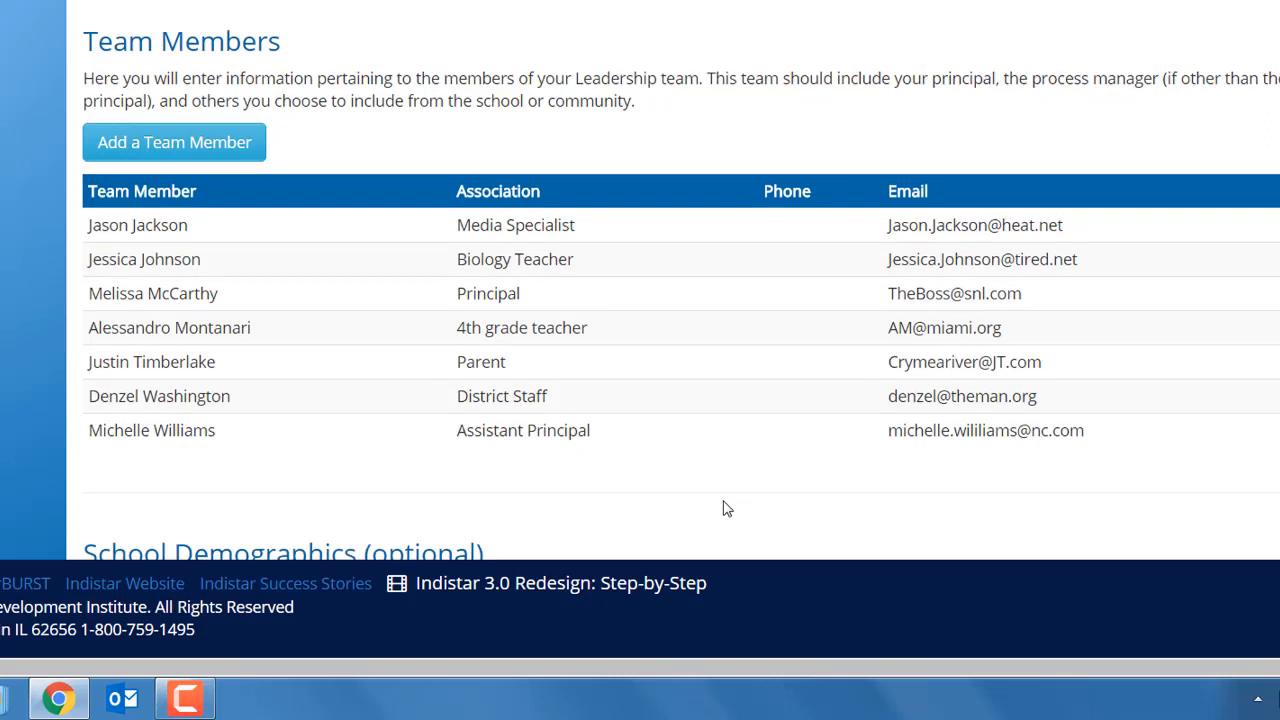
scroll(727, 509, down, 1)
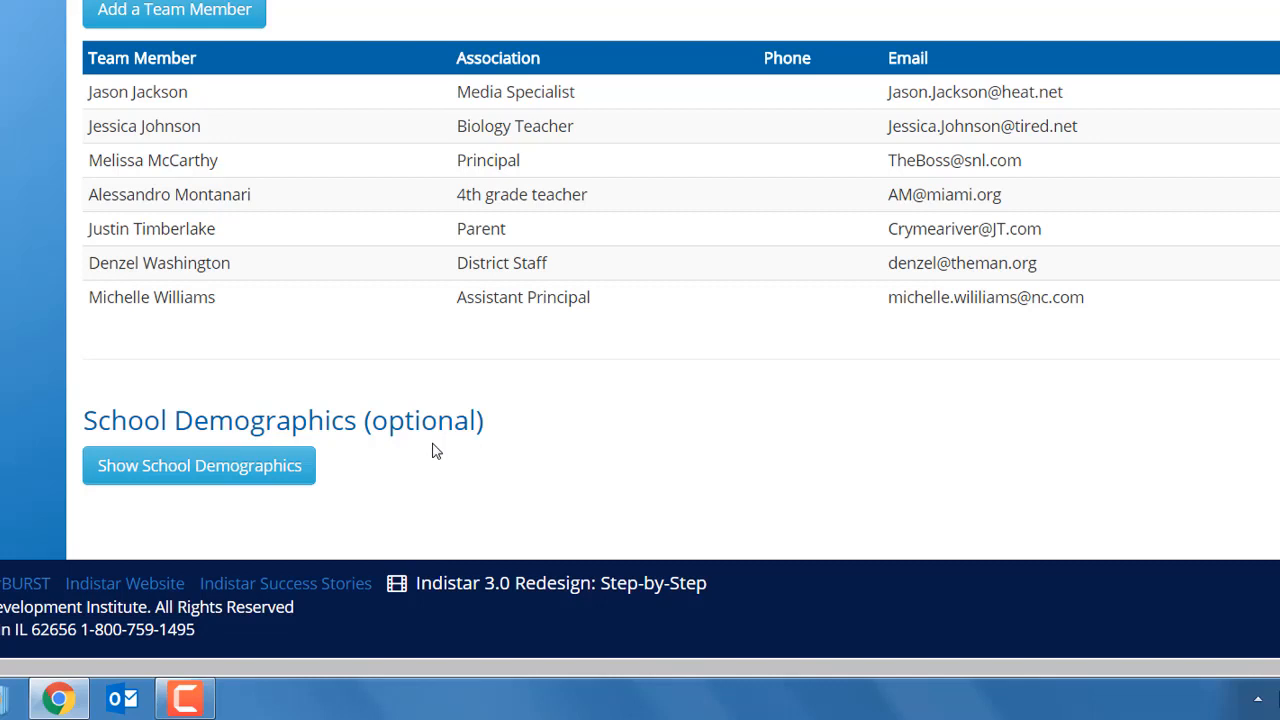
scroll(436, 451, down, 1)
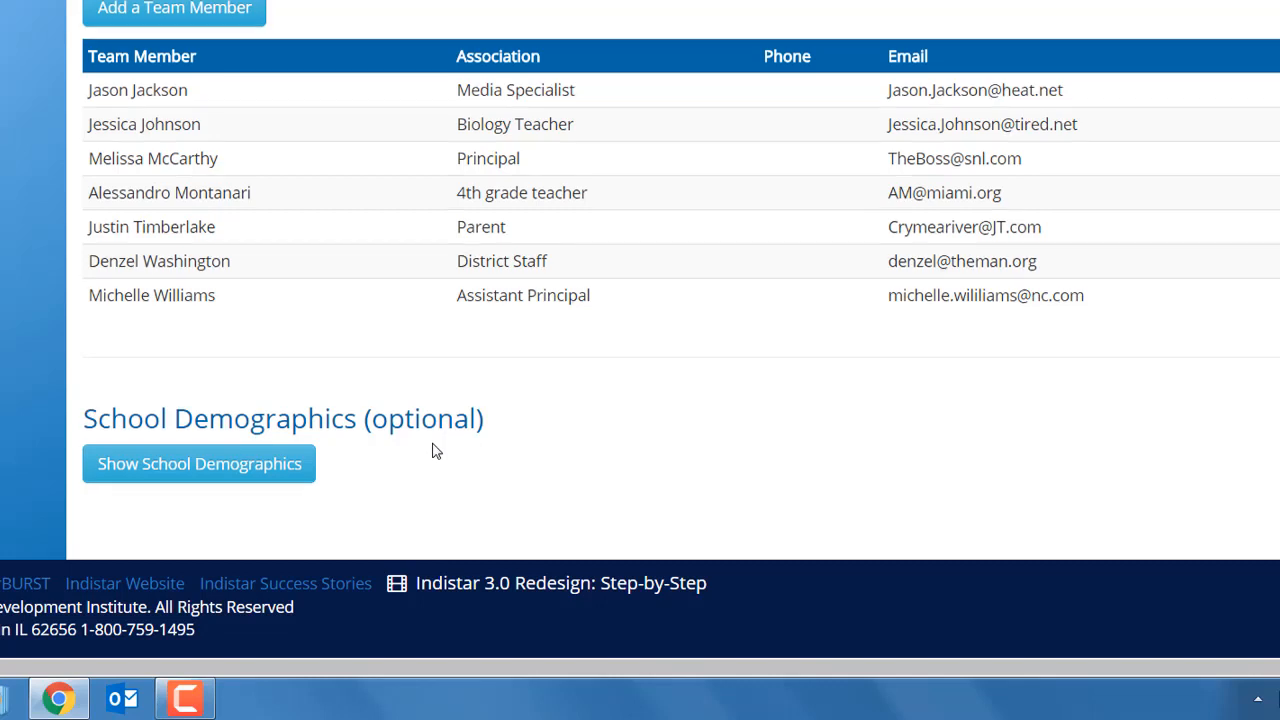
scroll(436, 451, up, 1)
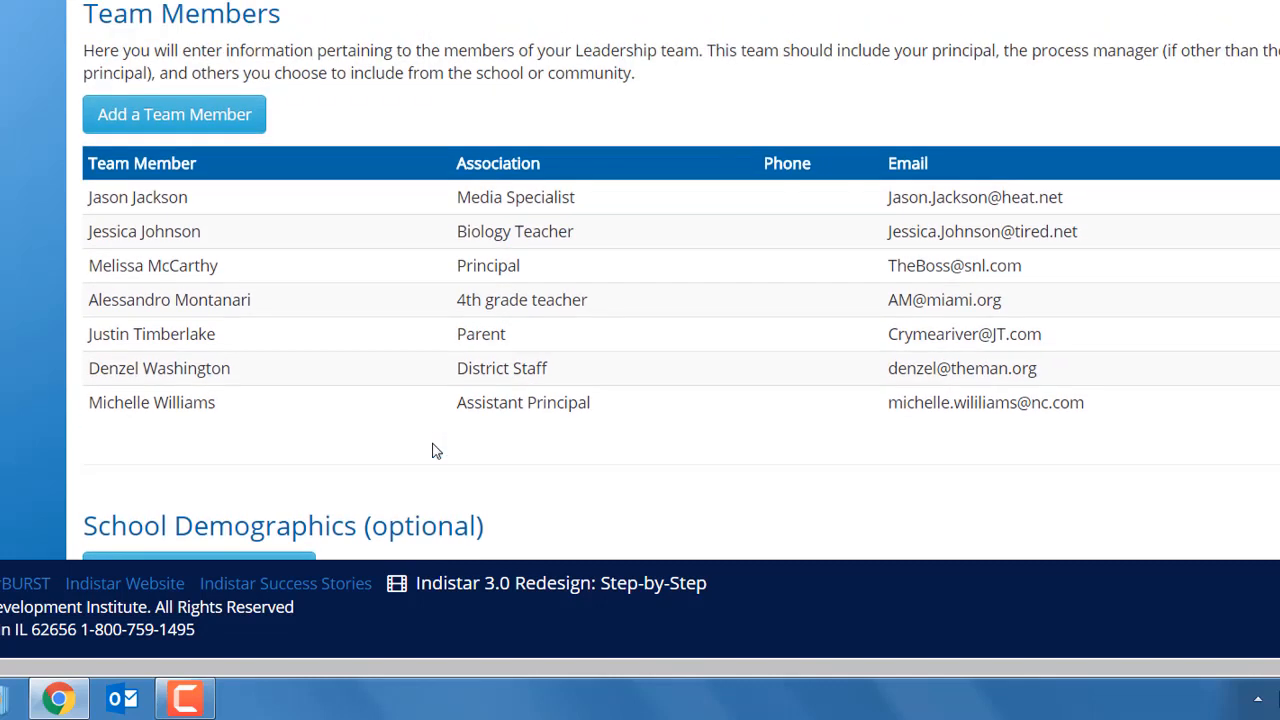
scroll(436, 451, down, 1)
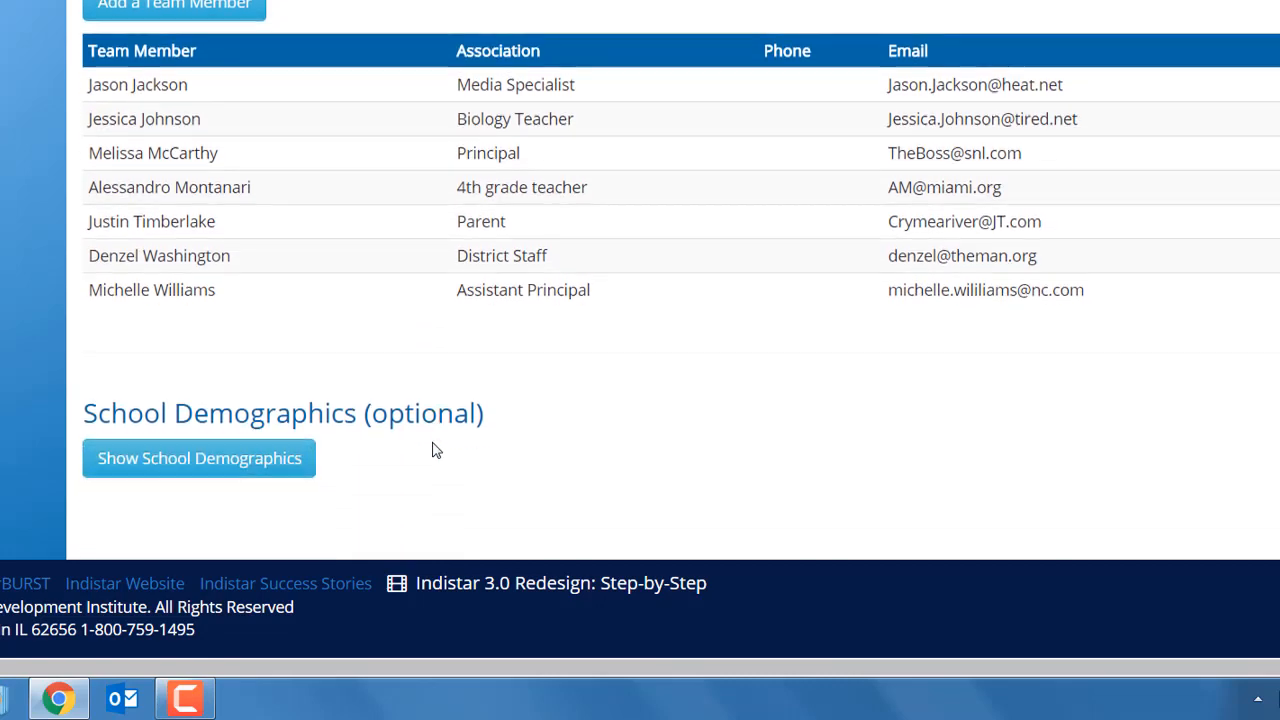
scroll(436, 451, up, 8)
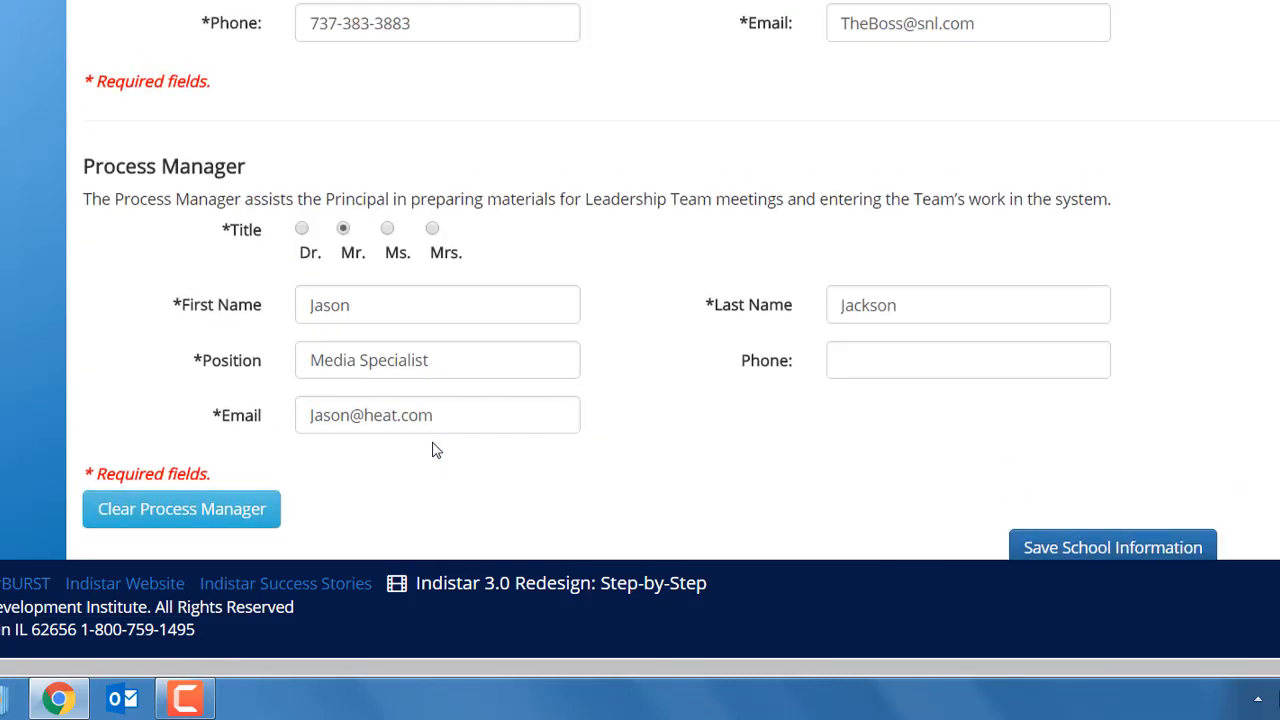
scroll(436, 451, up, 5)
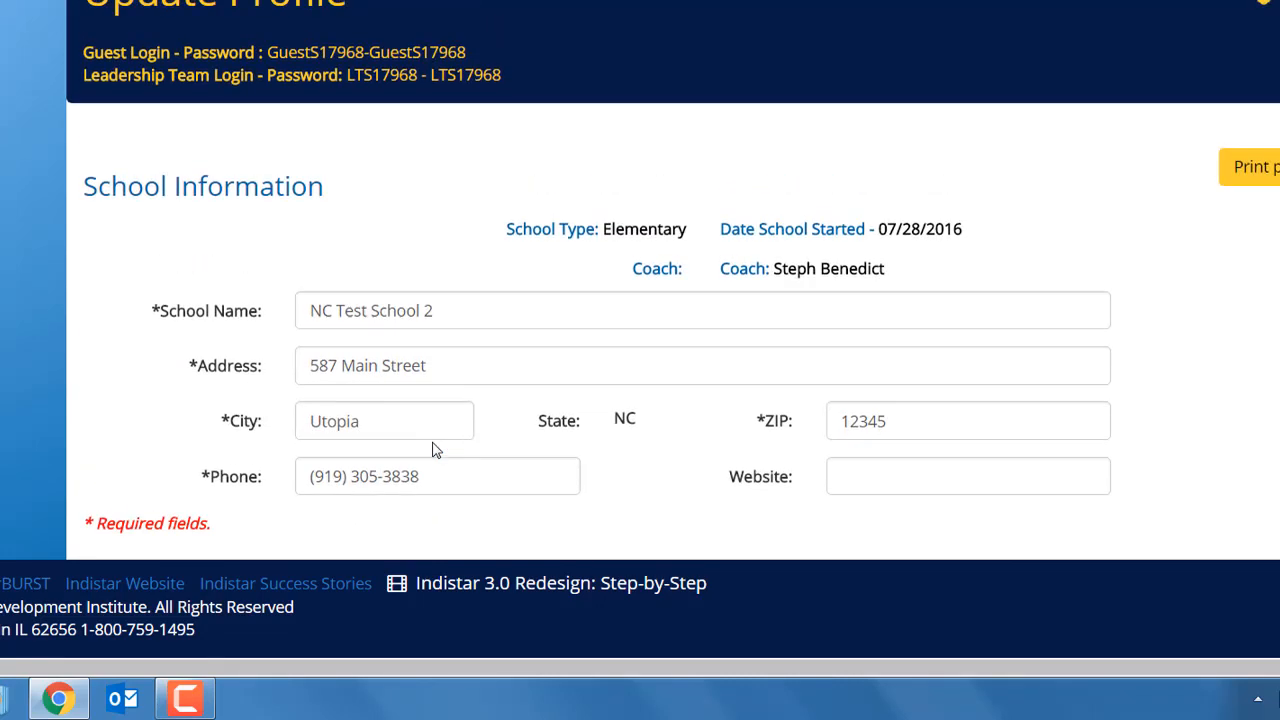
scroll(466, 299, down, 1)
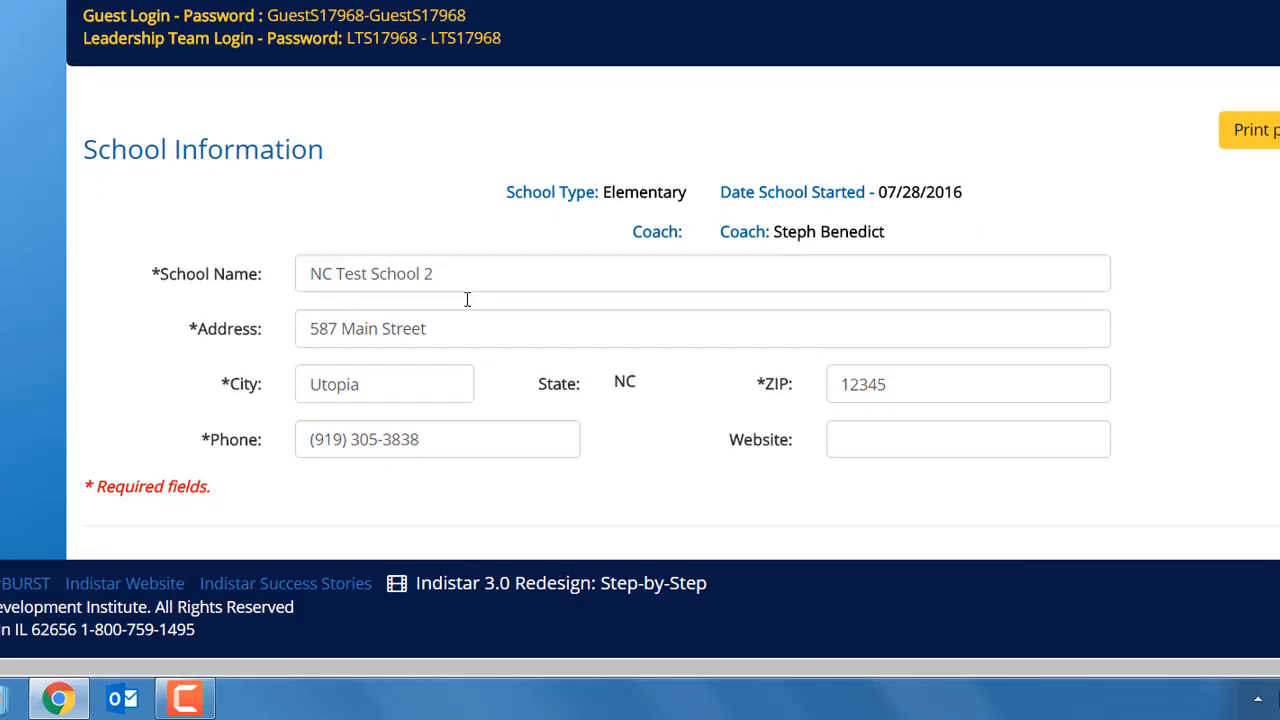
scroll(466, 299, down, 7)
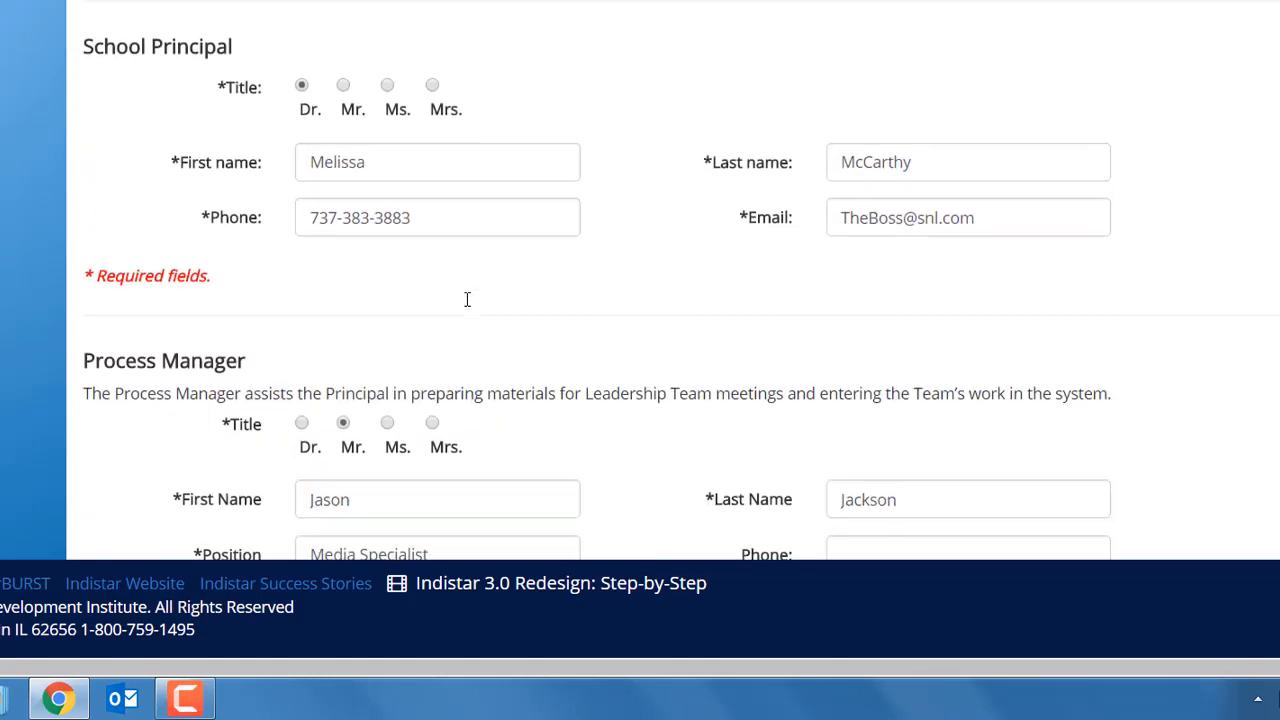
scroll(466, 299, down, 6)
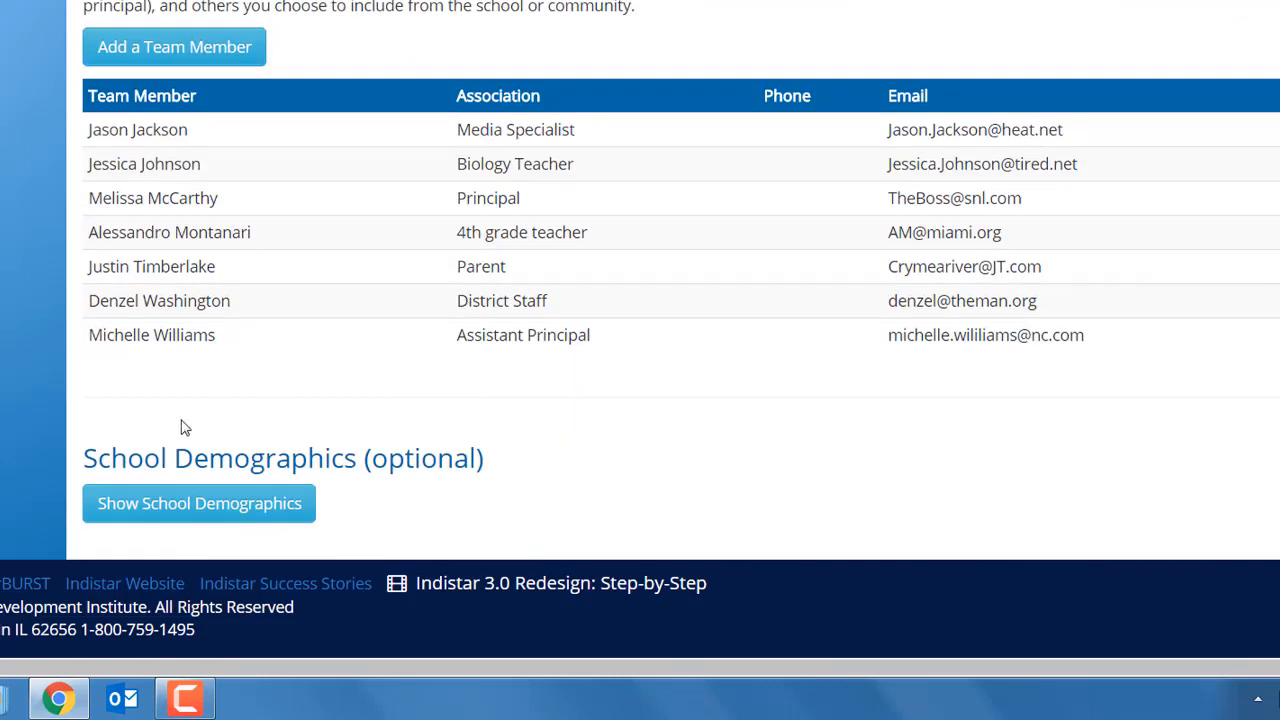
Open the Assistant Principal's team member record and replace the first name in the edit form
click(517, 343)
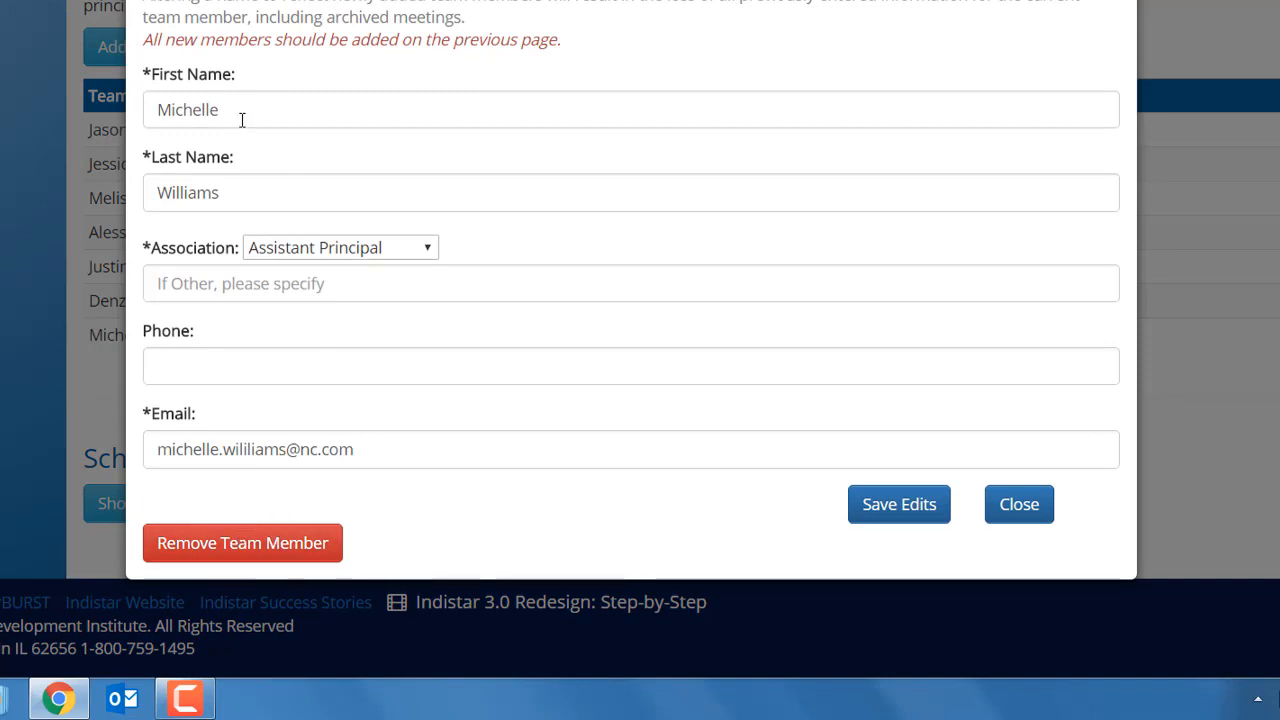
drag(242, 116, 125, 112)
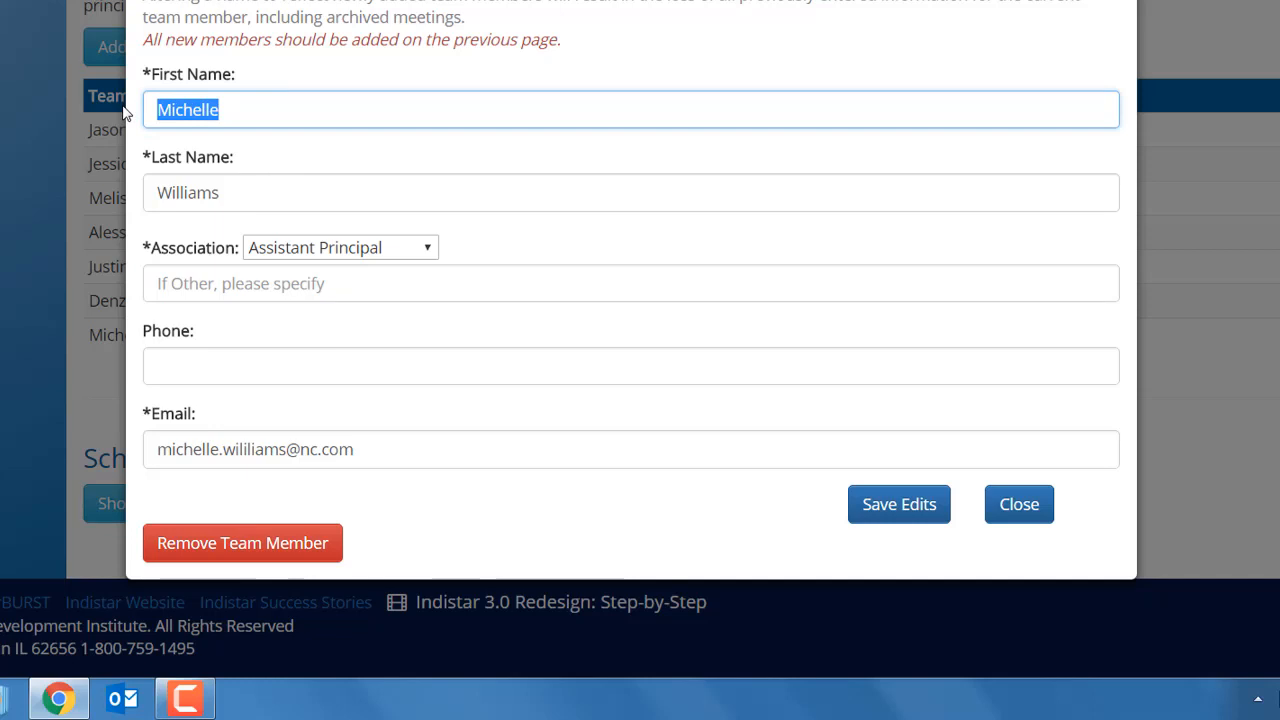
key(BackSpace)
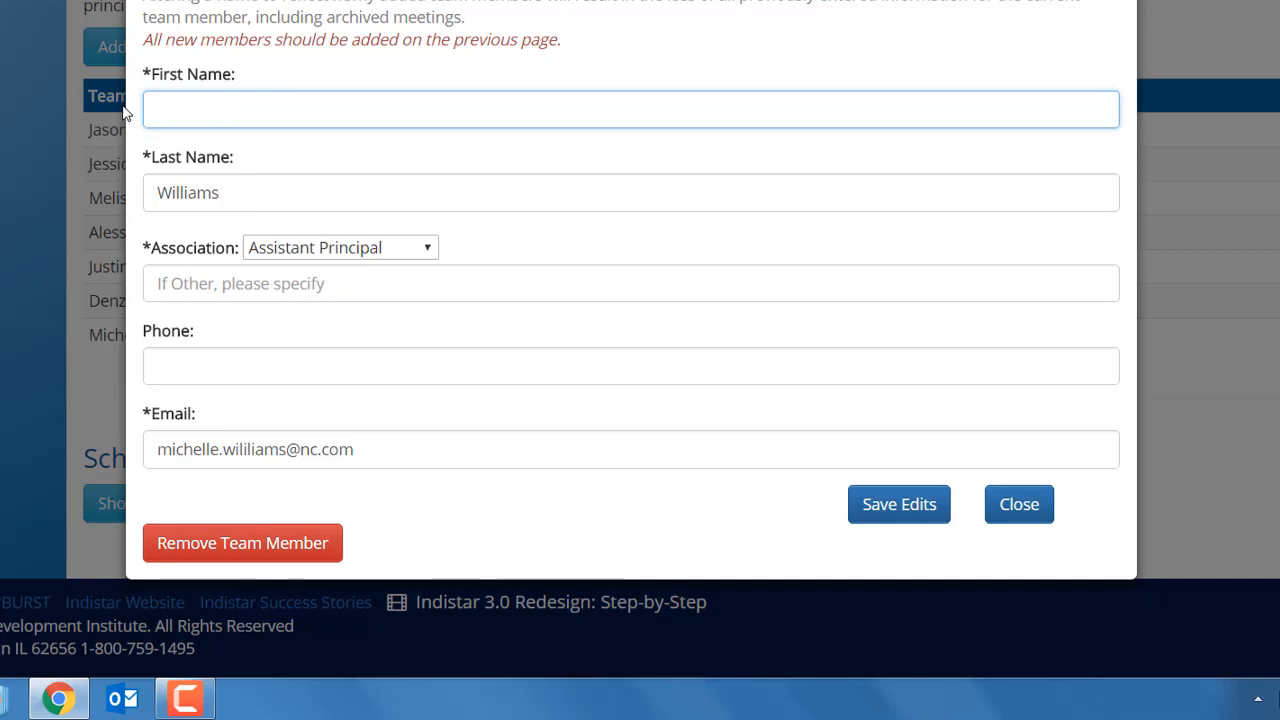
text(Jason)
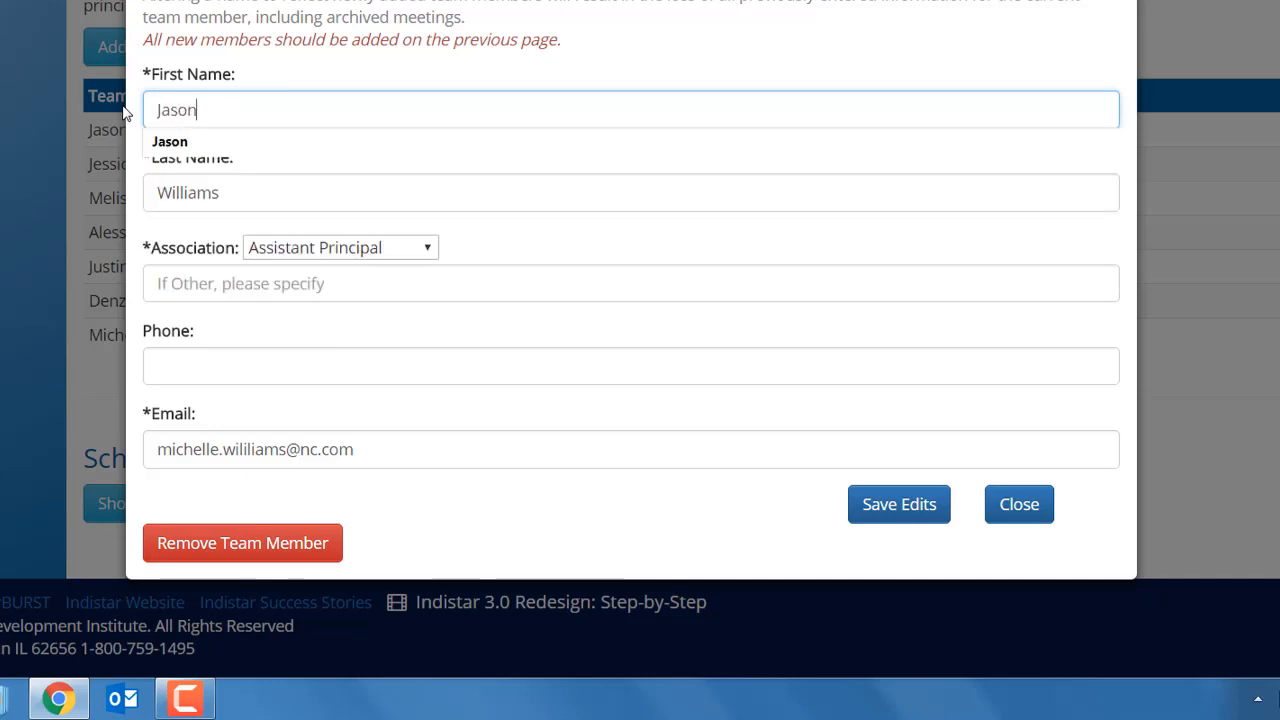
click(253, 190)
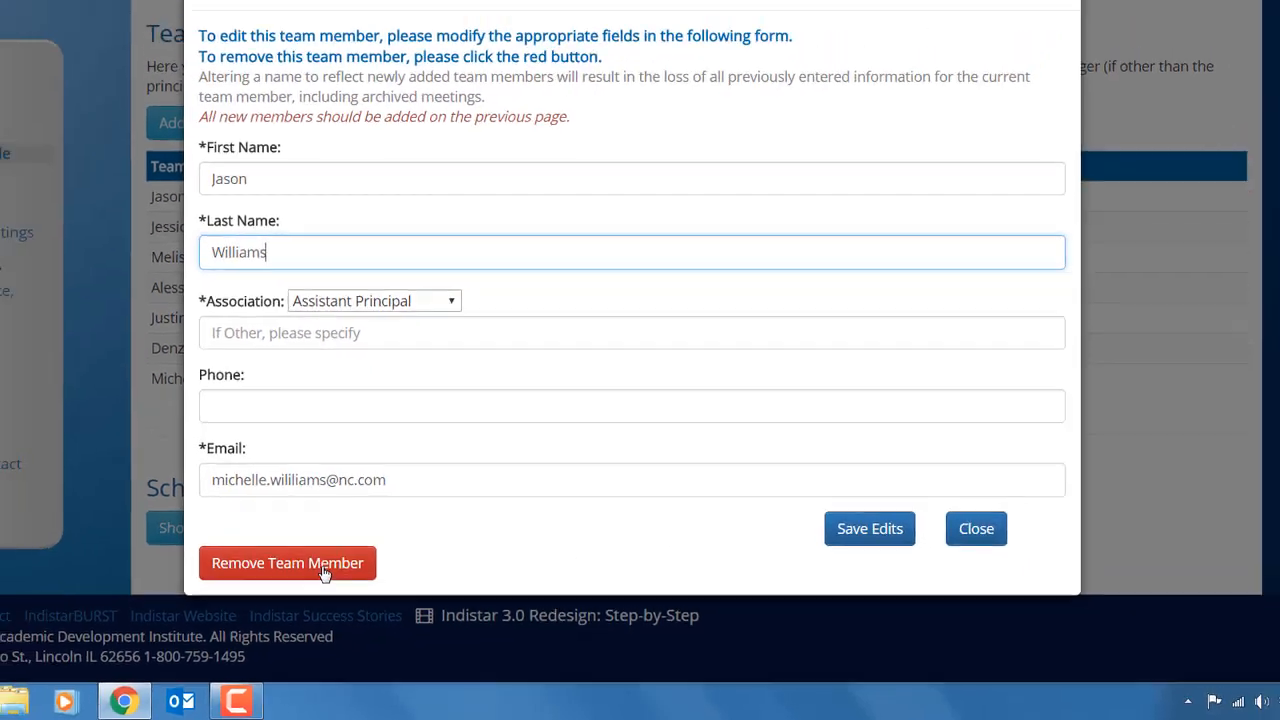
Remove the Assistant Principal from the leadership team, confirm the removal and check the Team Members list
click(284, 555)
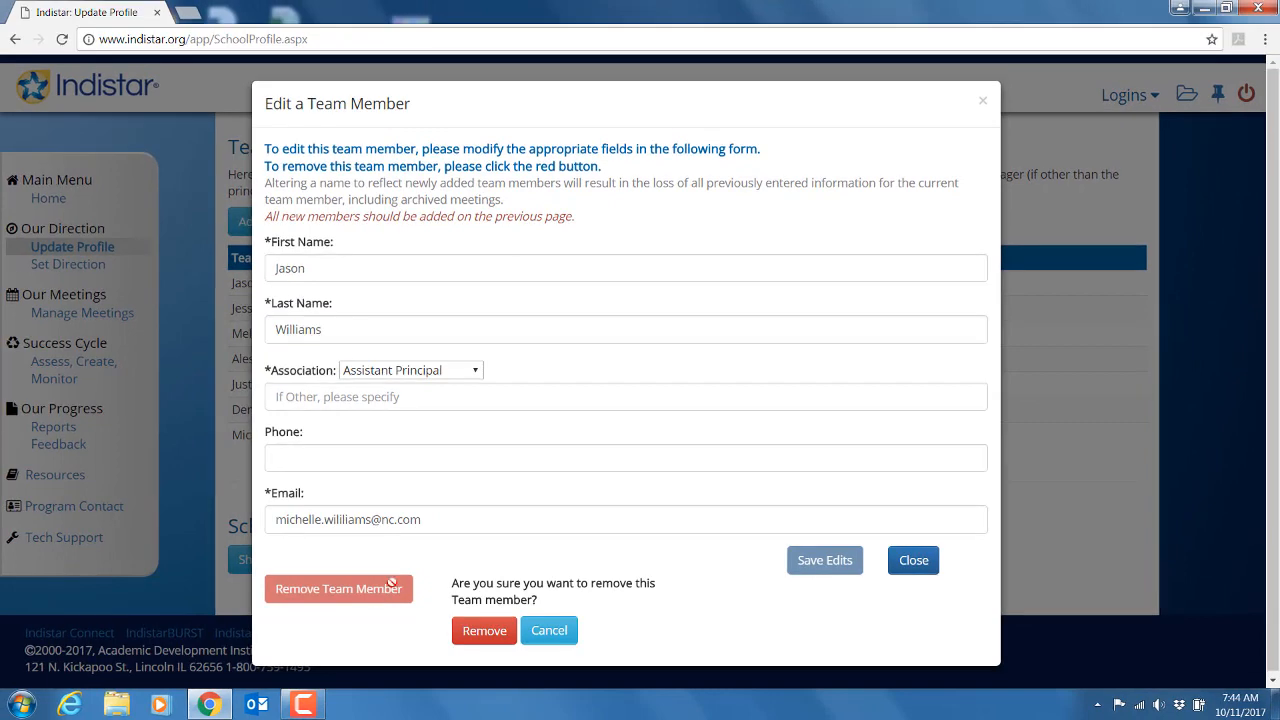
click(489, 626)
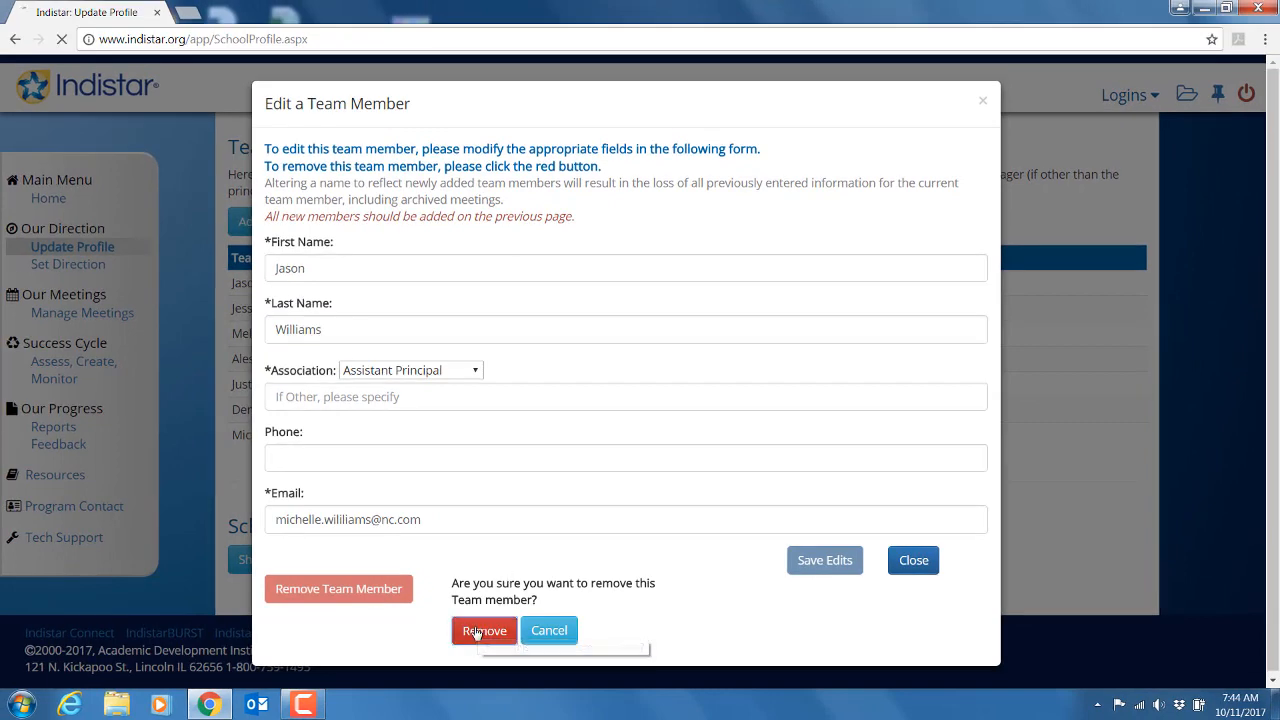
scroll(477, 634, down, 8)
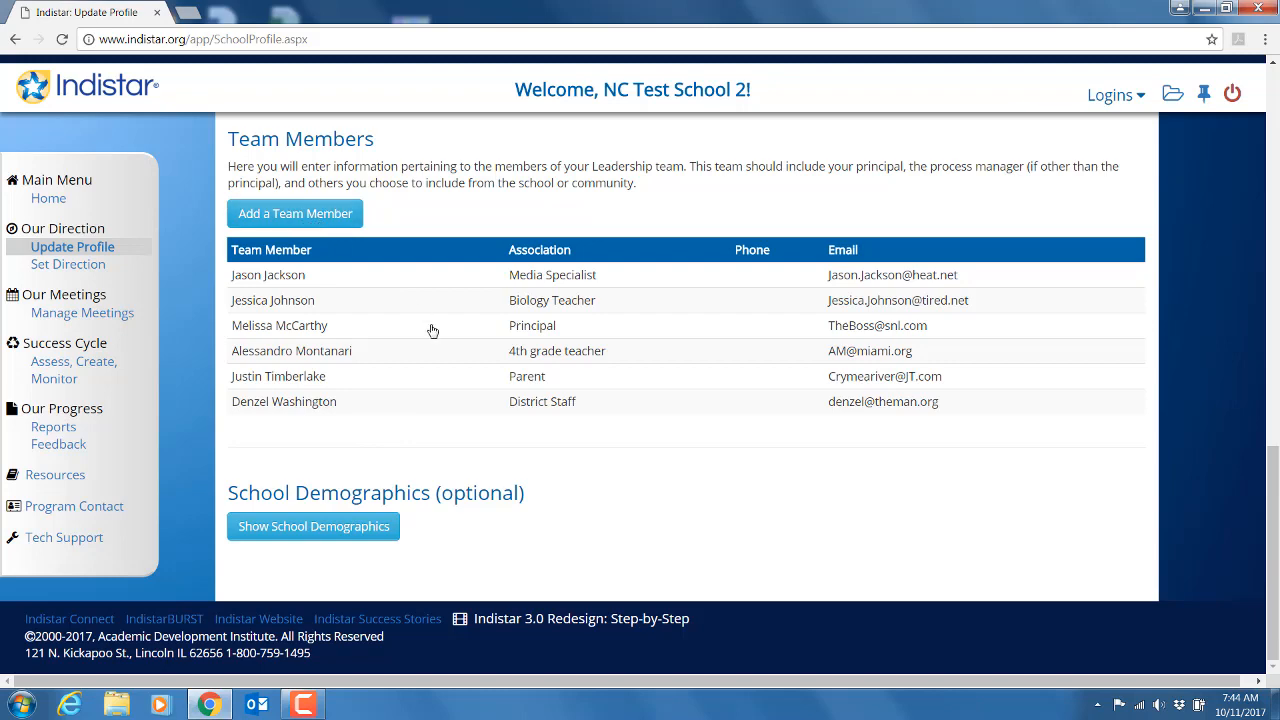
Look back over the school profile up to its heading and return to the Home dashboard
scroll(432, 330, up, 5)
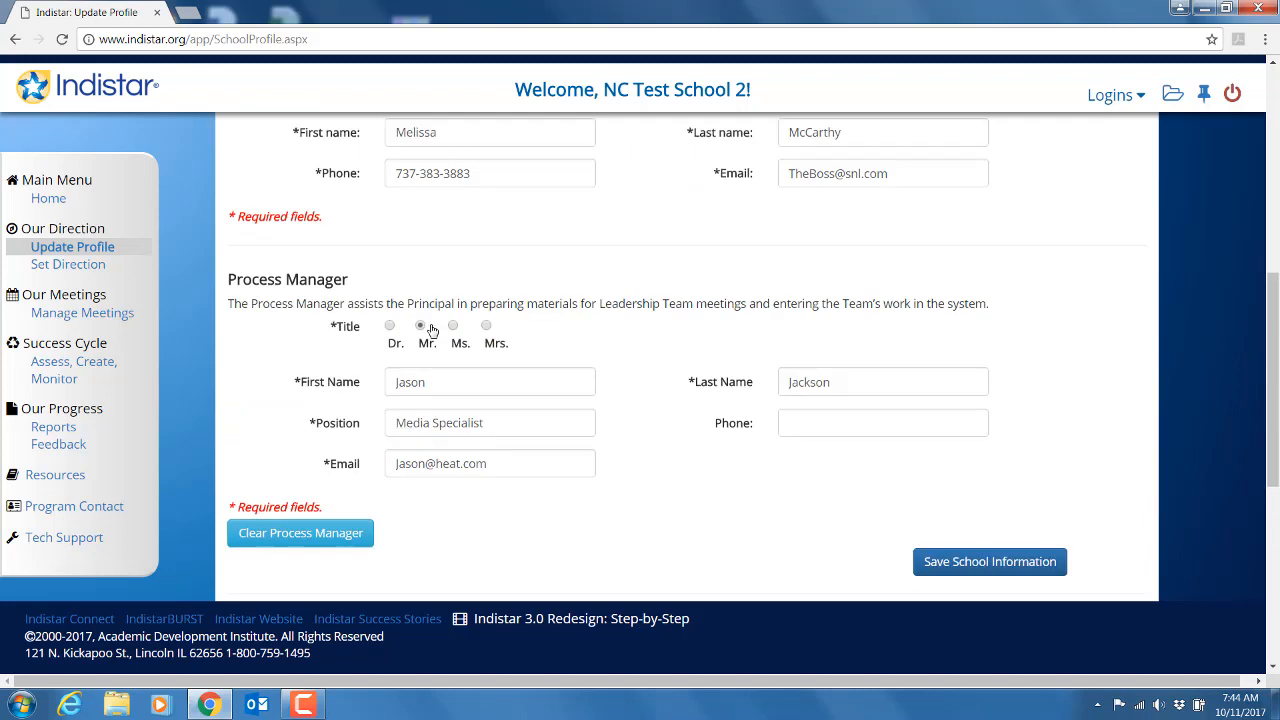
scroll(432, 330, up, 5)
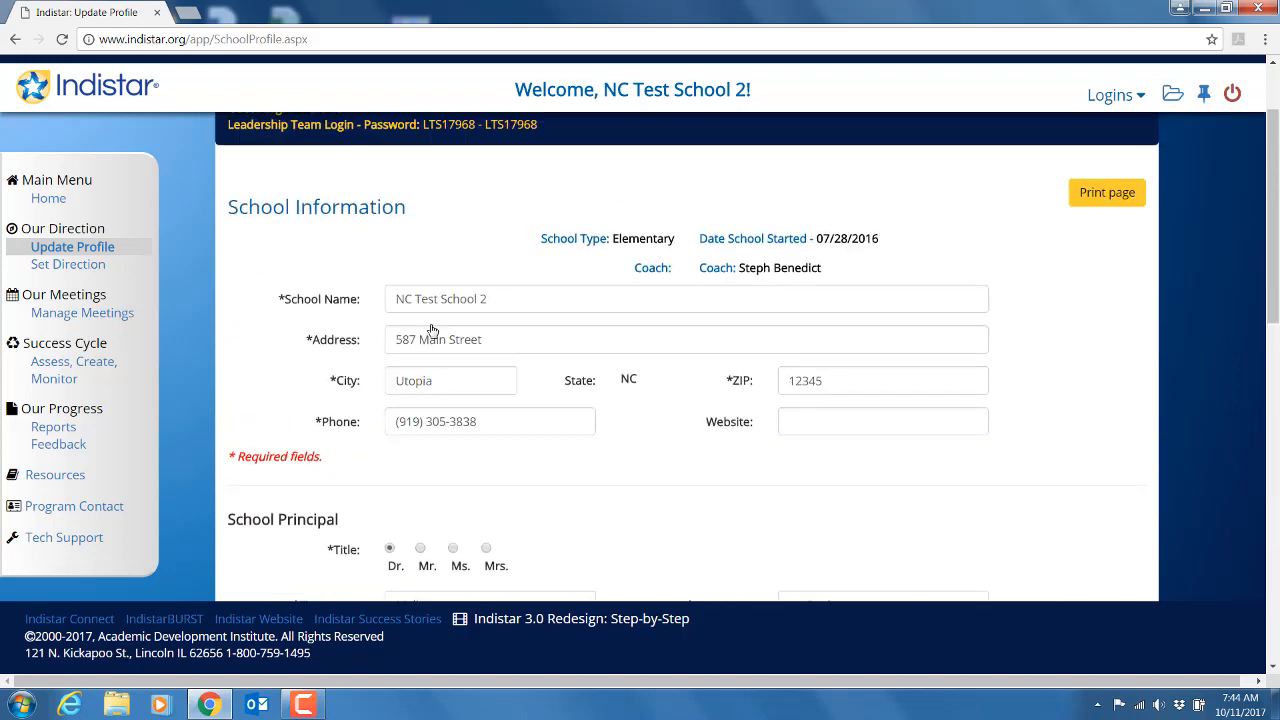
scroll(432, 330, up, 1)
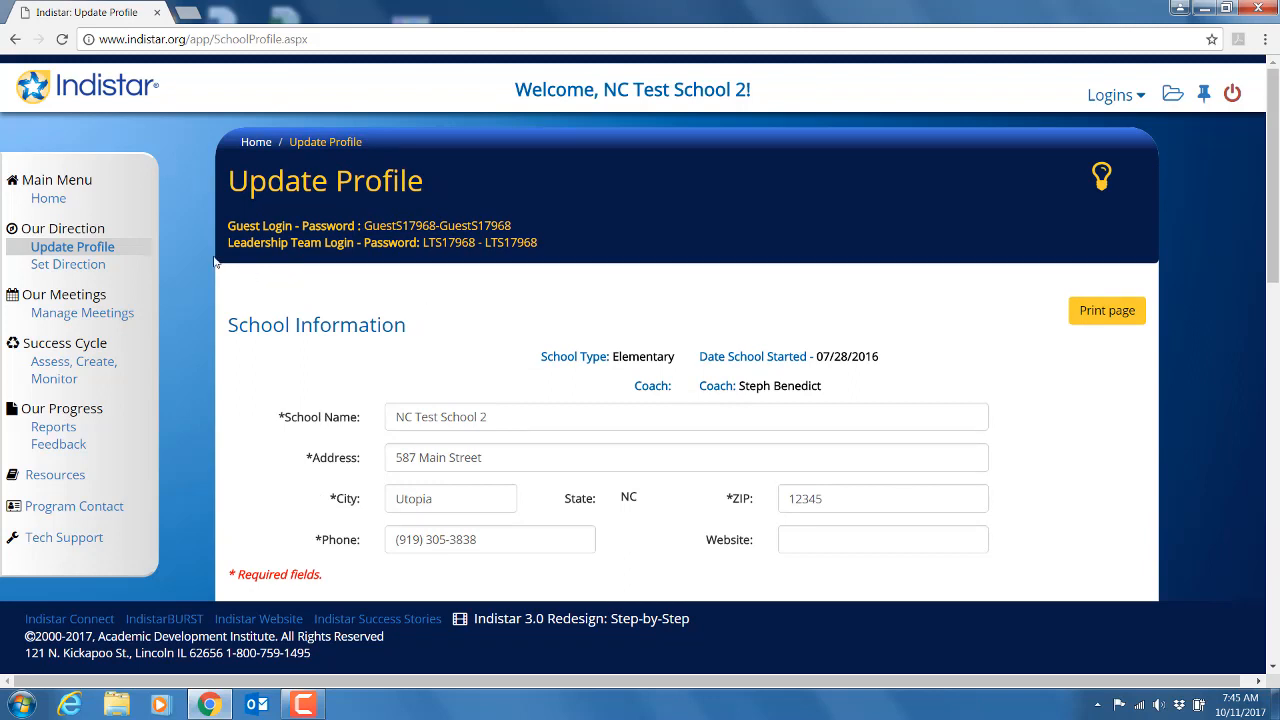
click(42, 200)
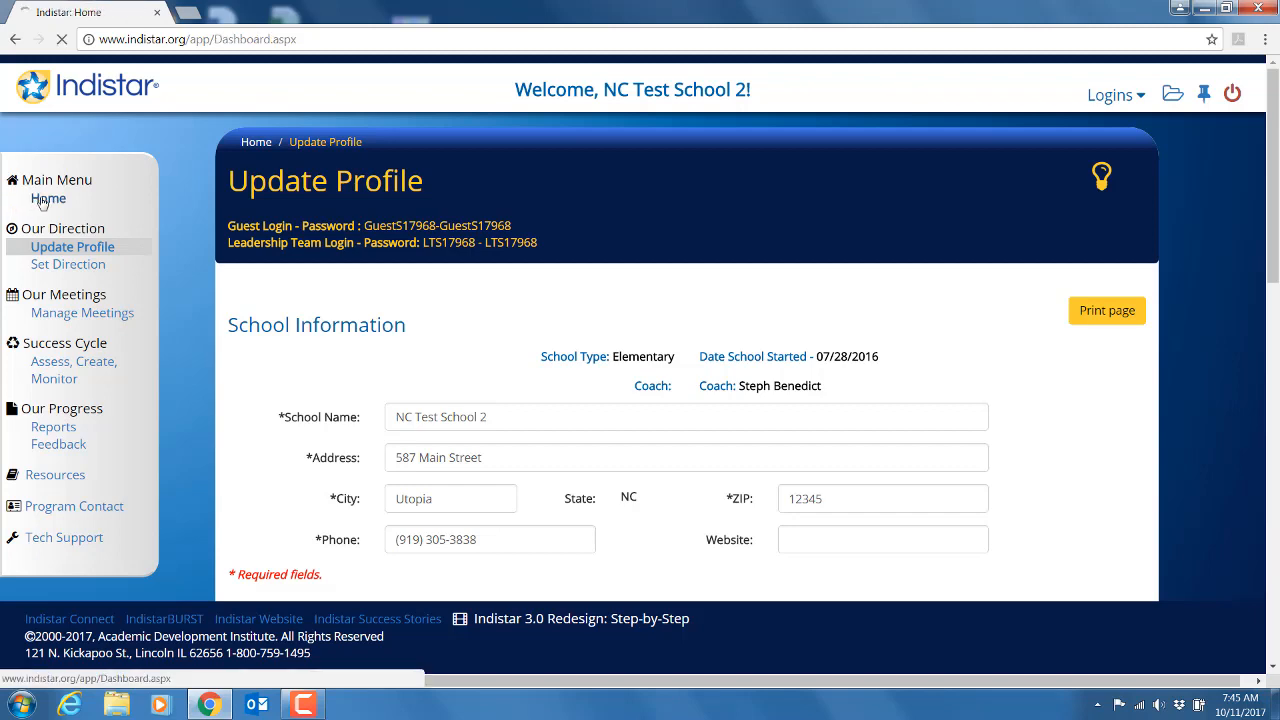